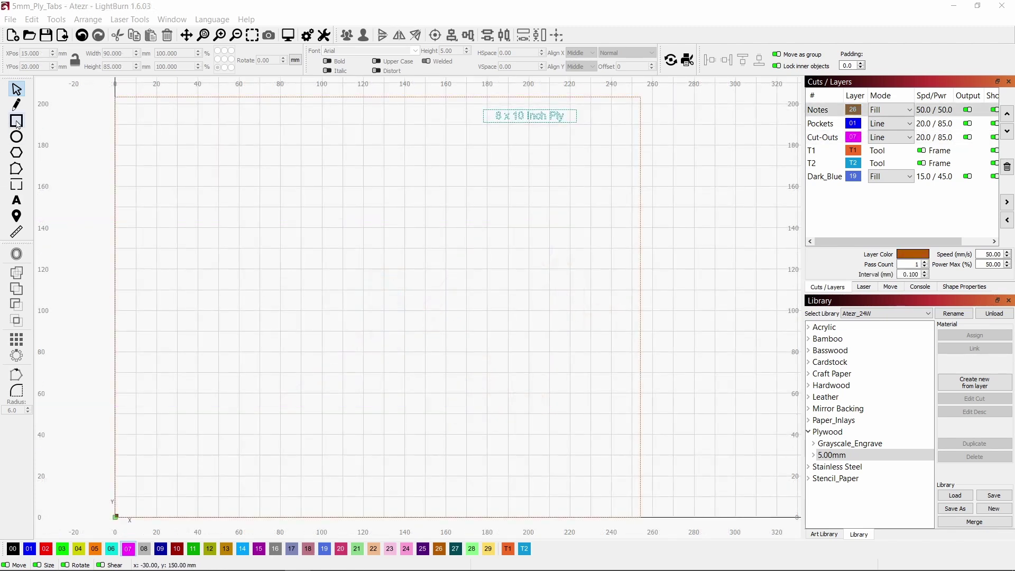
Draw a rectangle on the Cut-Outs layer and size it to 80 × 80 mm.
click(17, 122)
drag(184, 458, 314, 302)
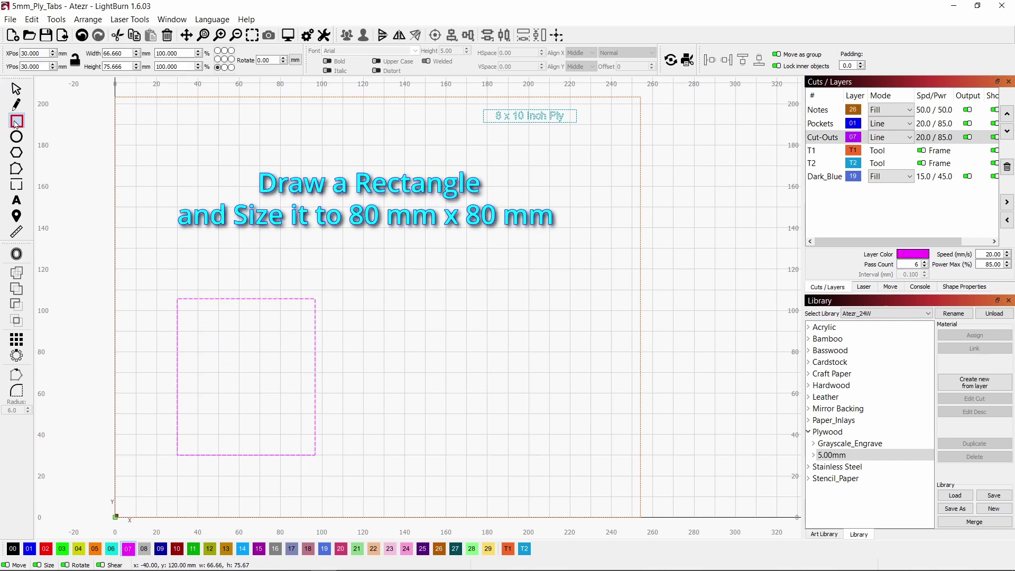
click(16, 90)
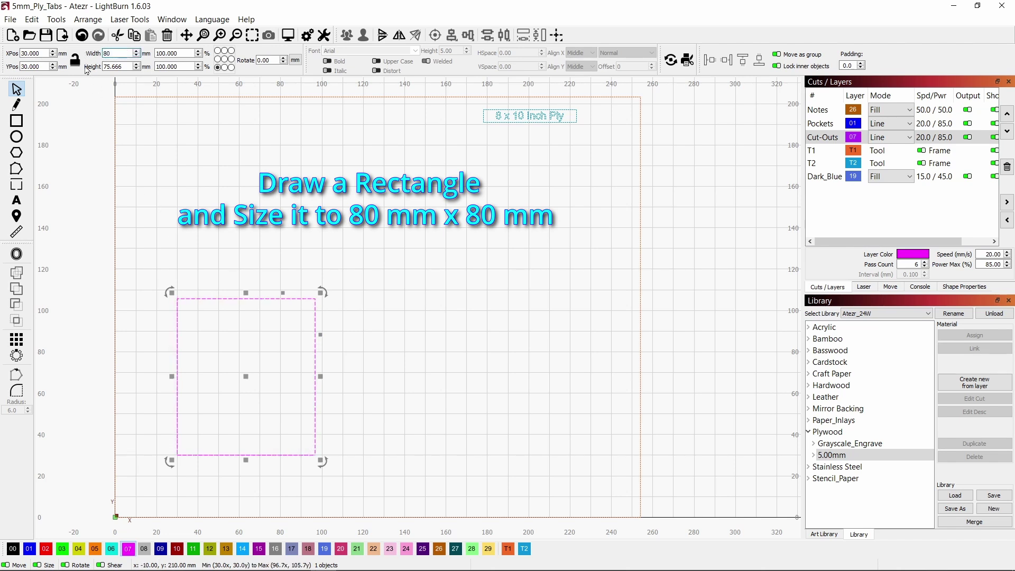
drag(125, 66, 98, 67)
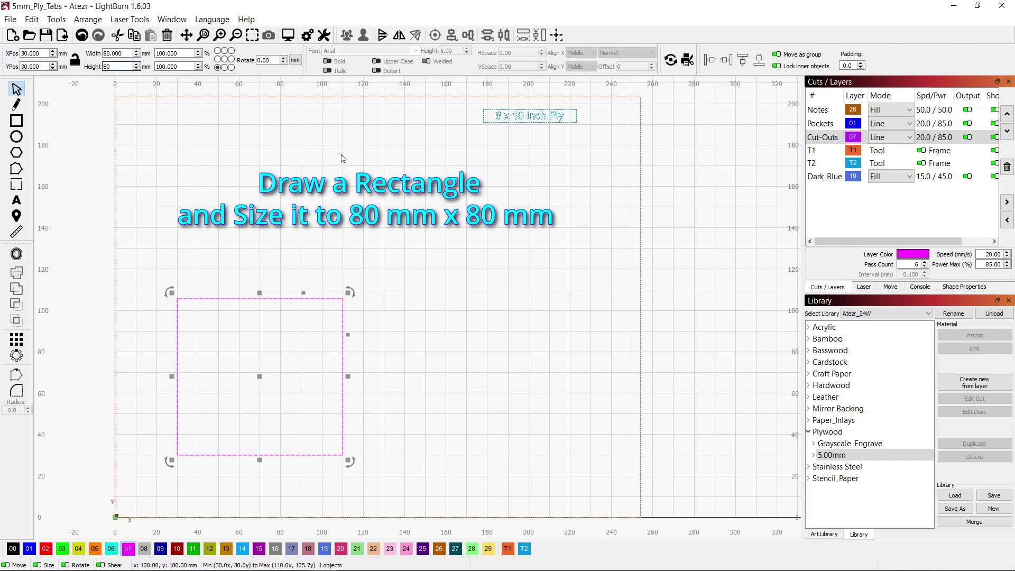
click(420, 232)
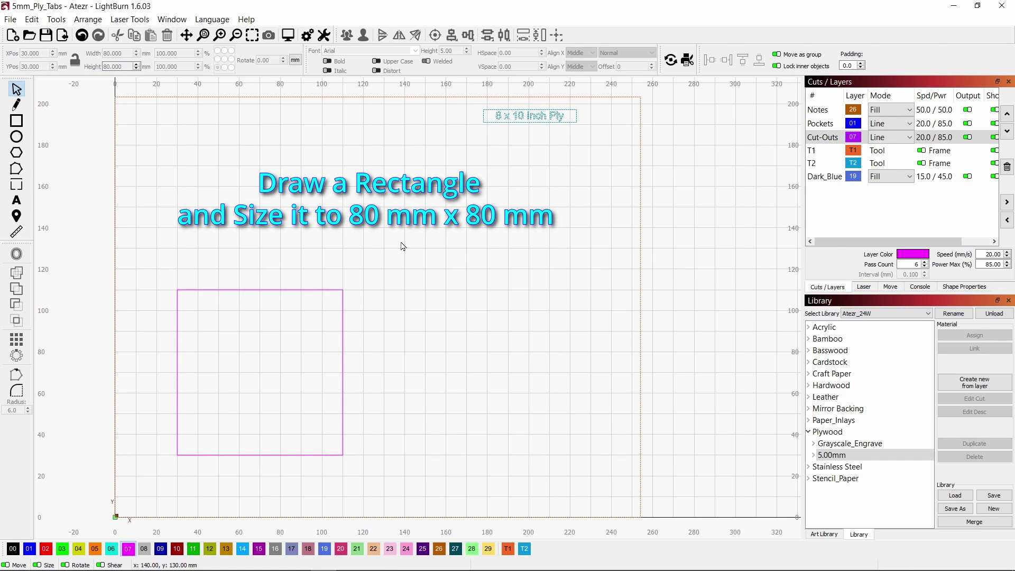
Move the 80 mm square so its corner sits at X 20, Y 20 mm.
click(342, 379)
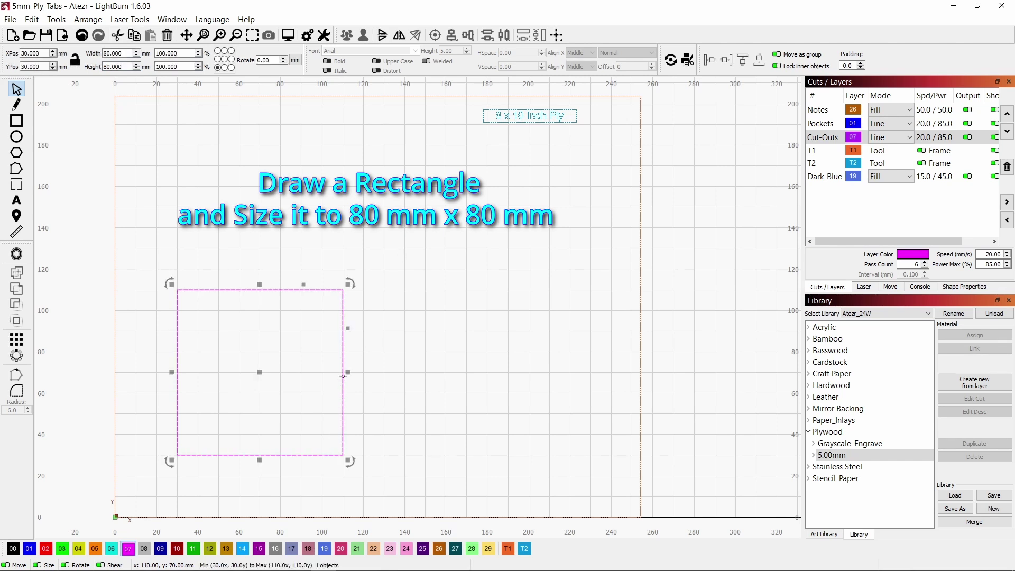
drag(262, 374, 238, 403)
click(388, 431)
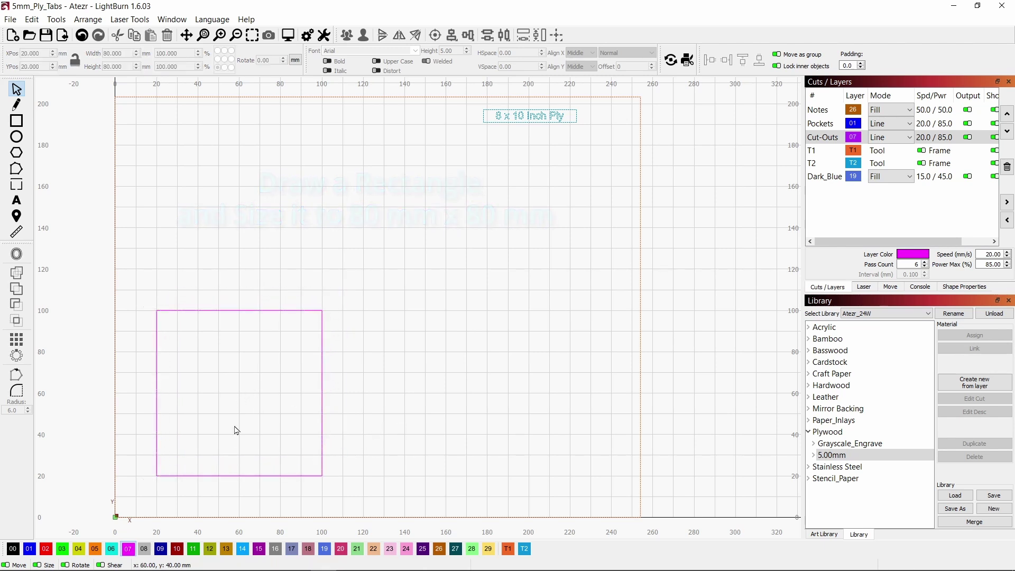
Draw a small slot rectangle inside the square and size it 20 × 5 mm.
click(17, 122)
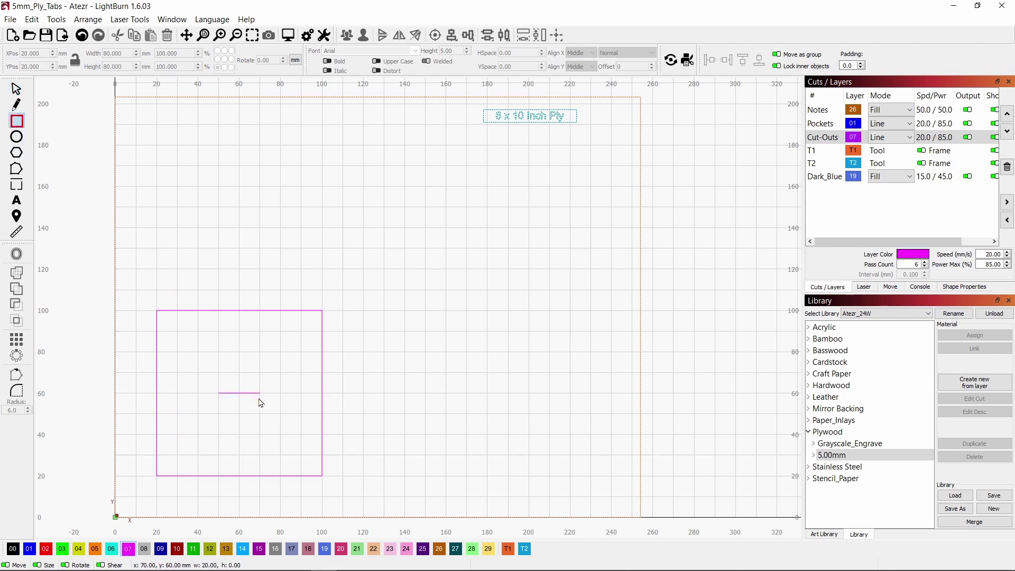
drag(259, 385, 259, 384)
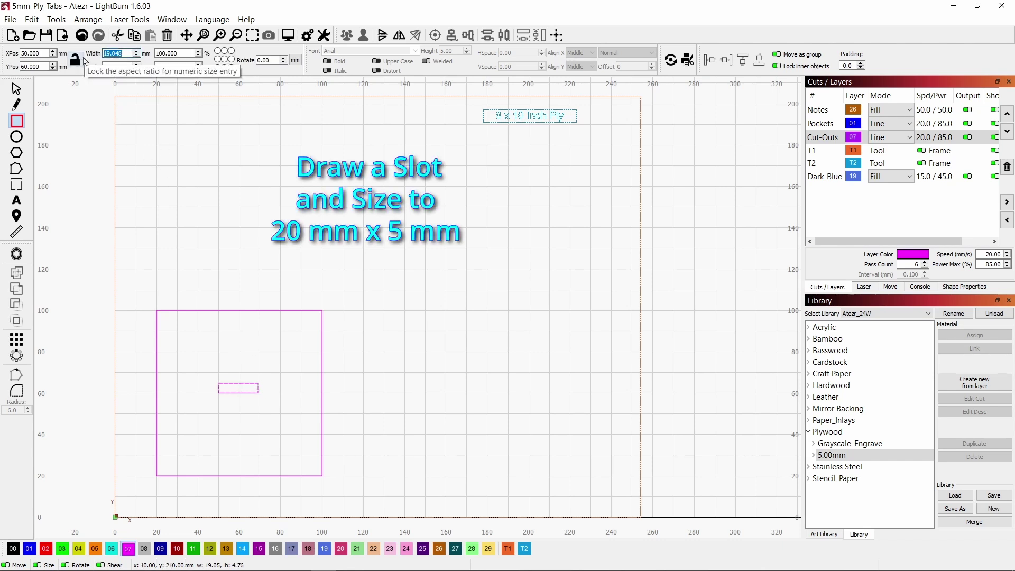
click(84, 62)
key(Tab)
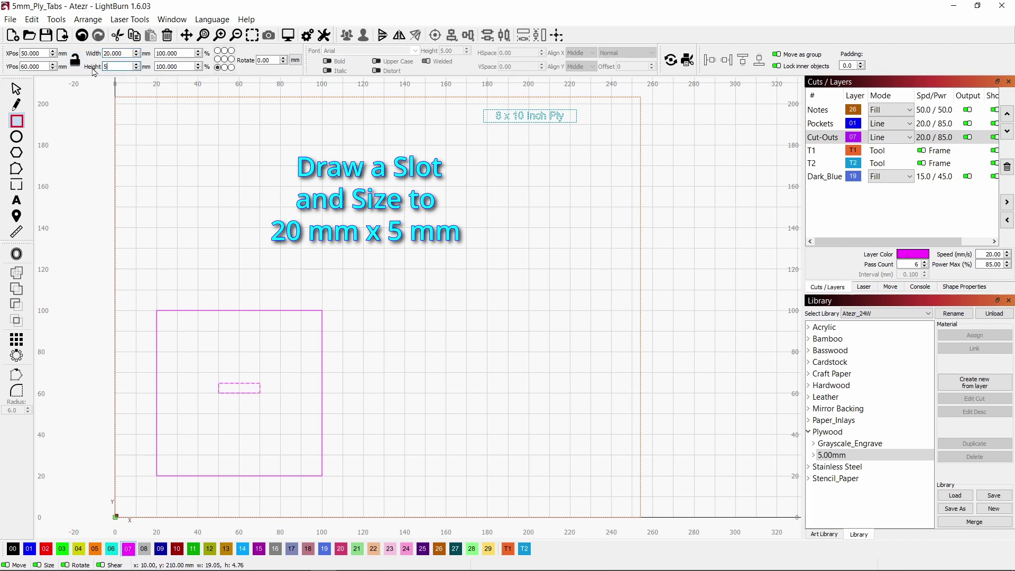
text(5)
key(Return)
Select both the 80 mm square and the slot together.
scroll(213, 433, up, 1)
scroll(247, 397, down, 1)
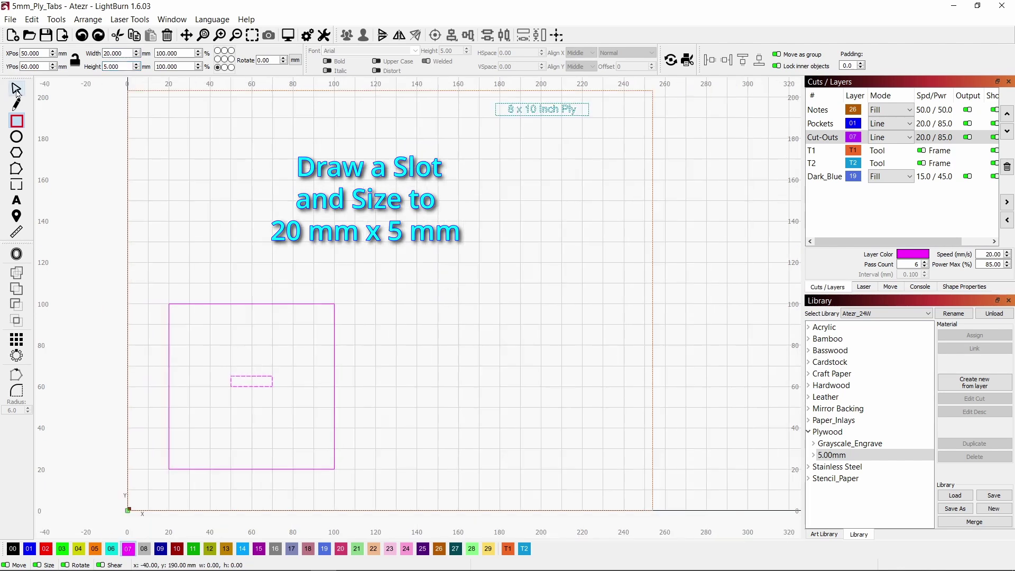
click(16, 89)
drag(305, 356, 204, 484)
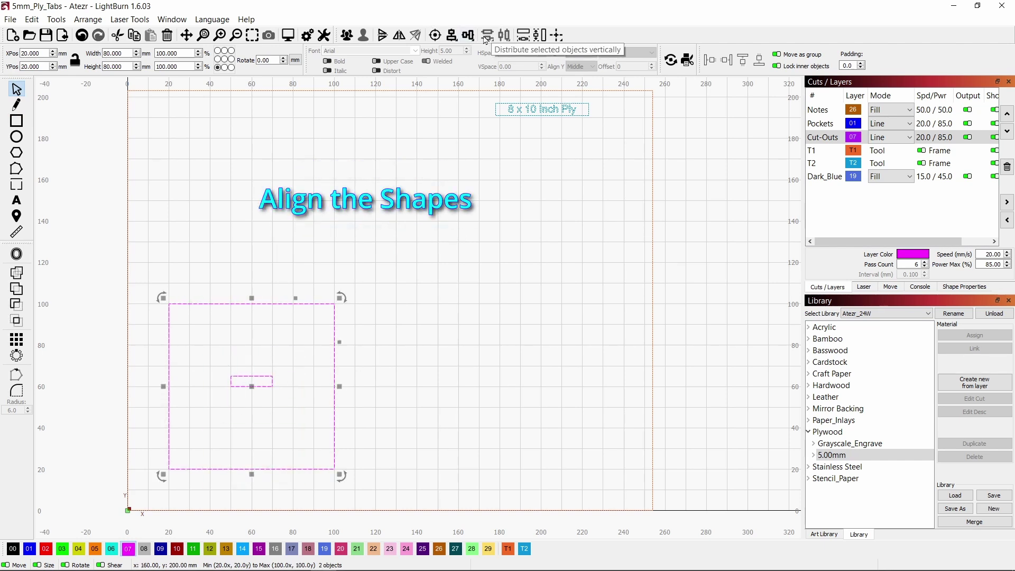
Centre the slot horizontally within the 80 mm square.
click(451, 36)
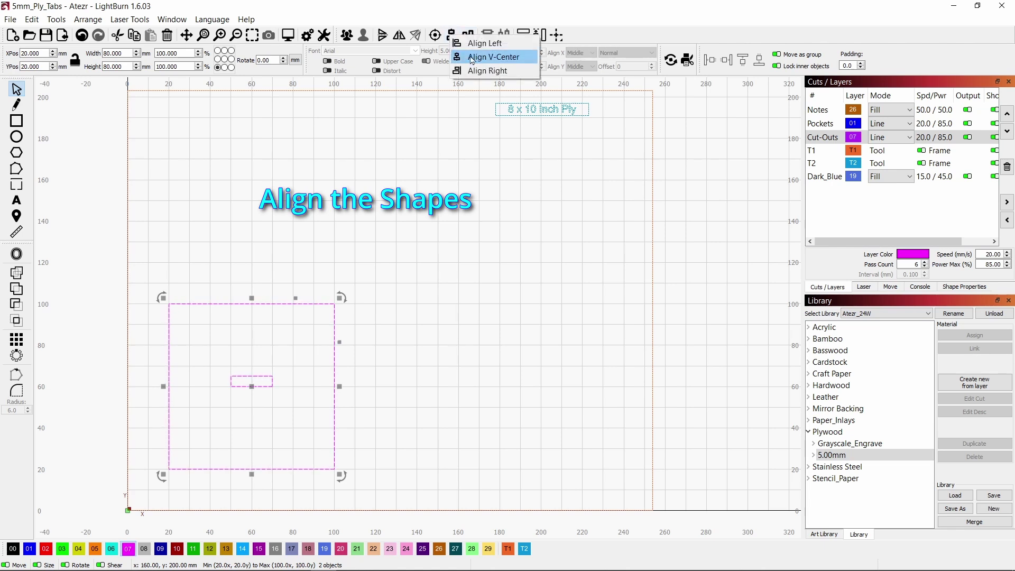
click(487, 59)
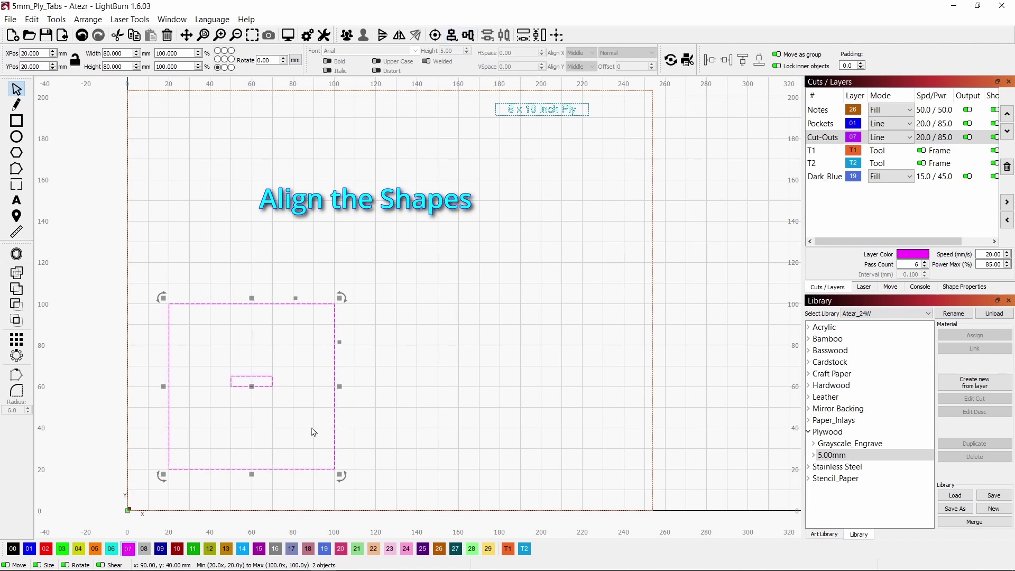
click(249, 426)
scroll(249, 423, up, 5)
scroll(249, 365, up, 4)
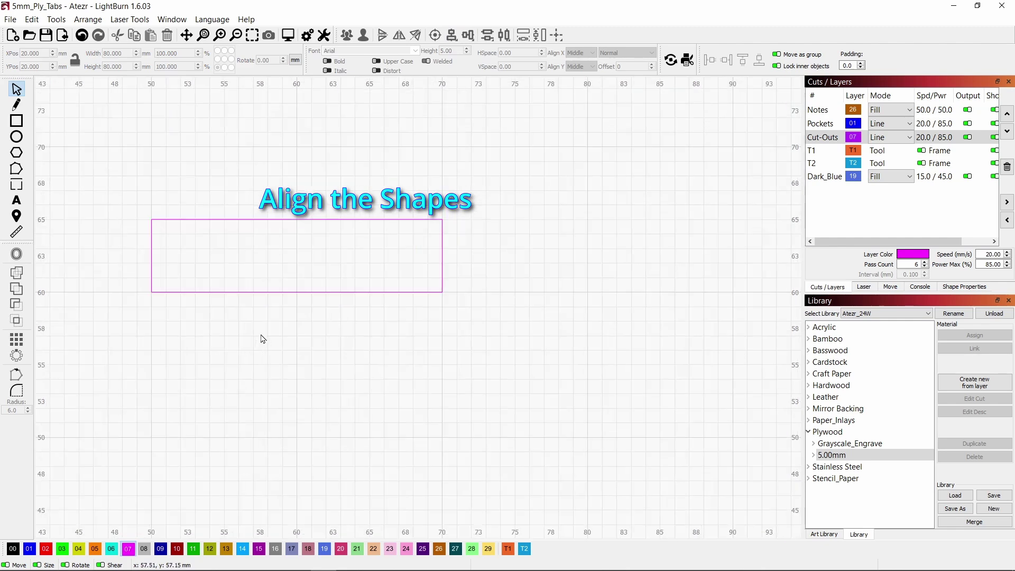
scroll(287, 305, down, 8)
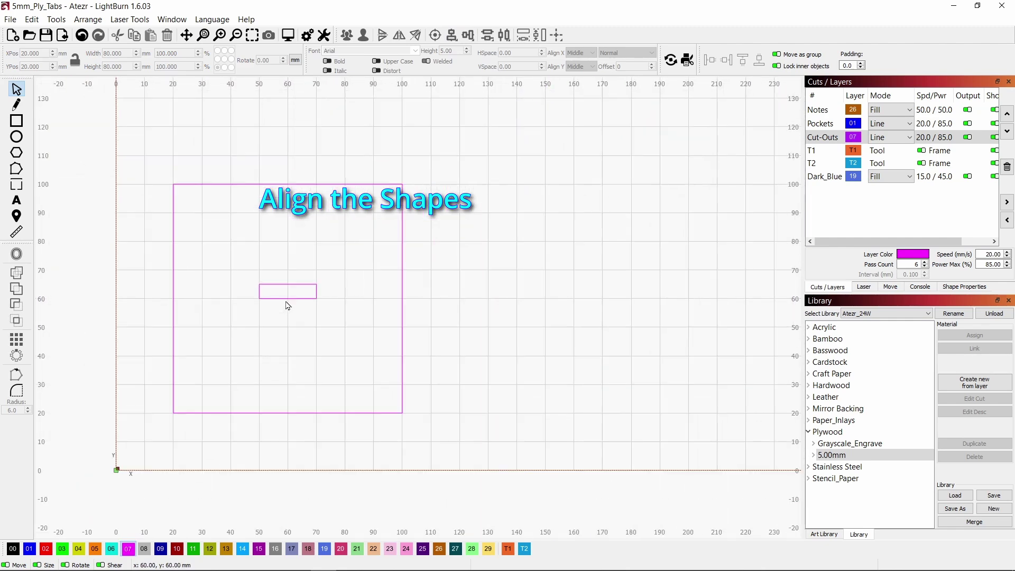
Centre the slot vertically in the square, then move both shapes back to Y 20 mm.
drag(330, 267, 228, 449)
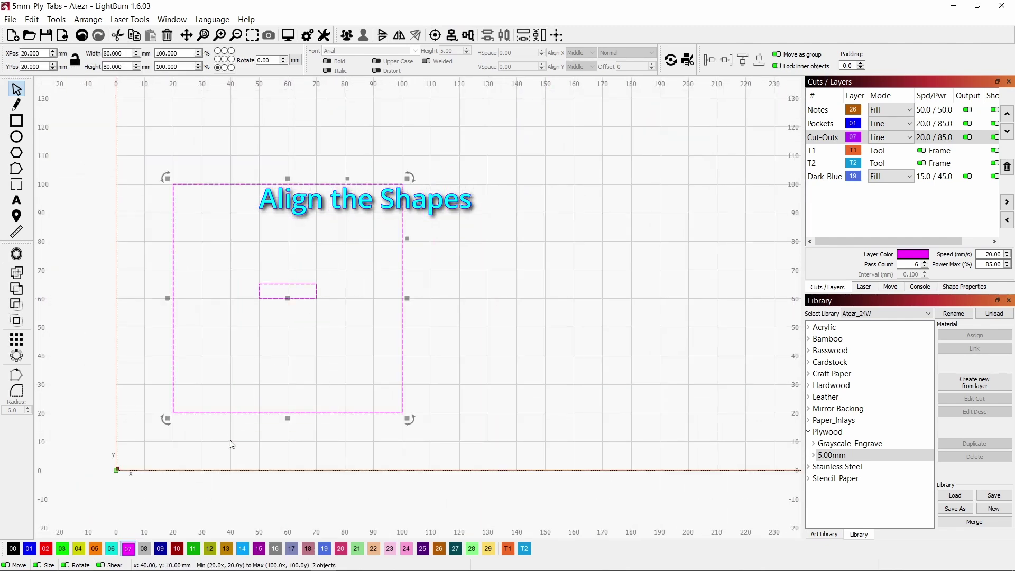
click(469, 37)
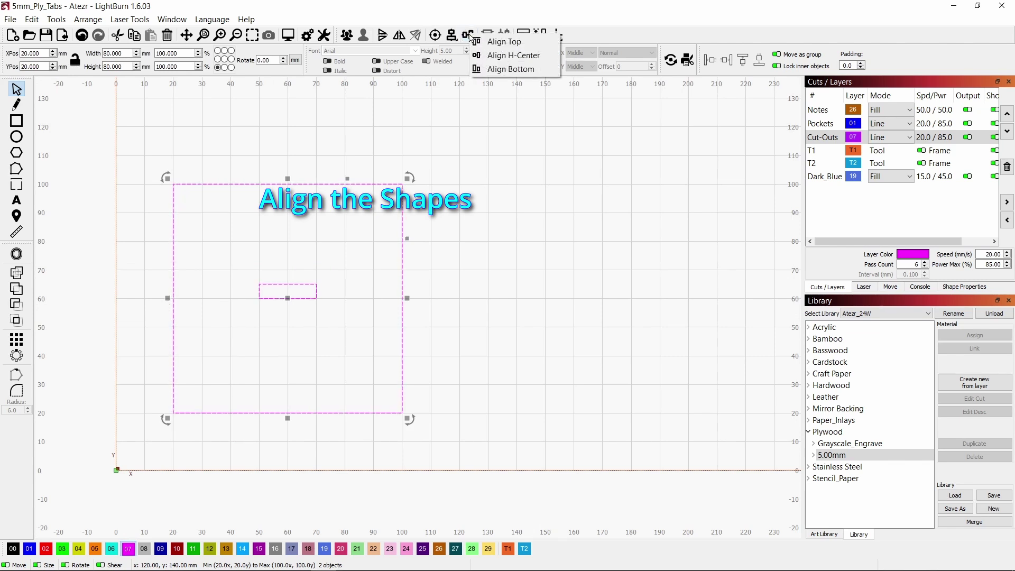
click(510, 61)
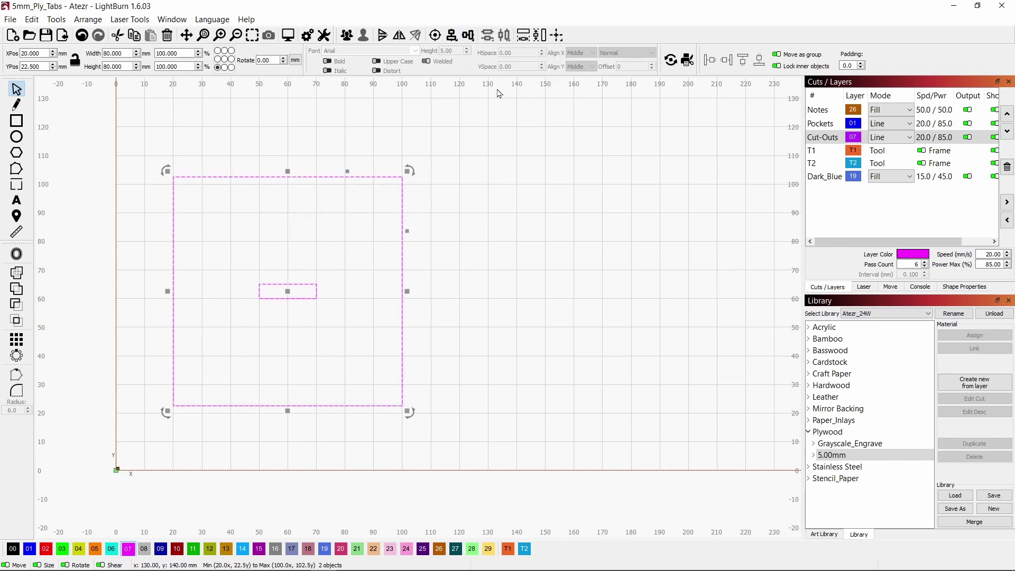
click(430, 297)
drag(463, 161, 276, 340)
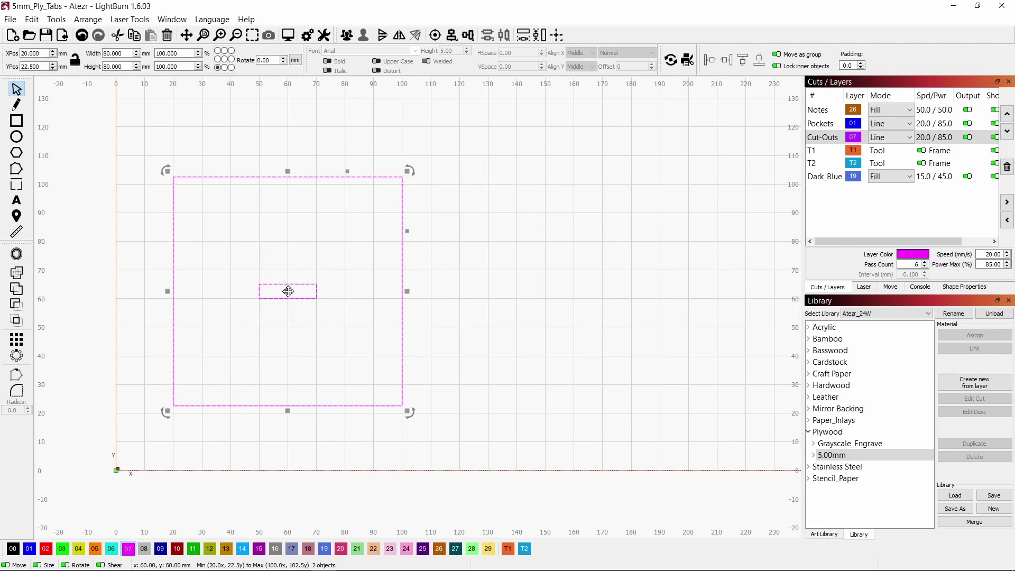
drag(288, 291, 288, 298)
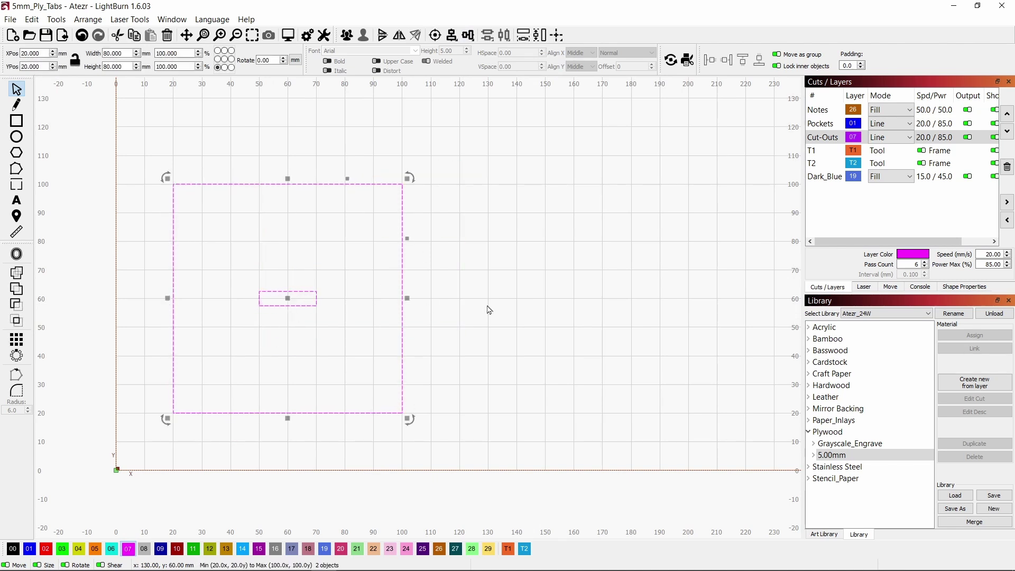
click(275, 426)
Move the 20 mm text label into the square below the slot.
scroll(301, 408, down, 2)
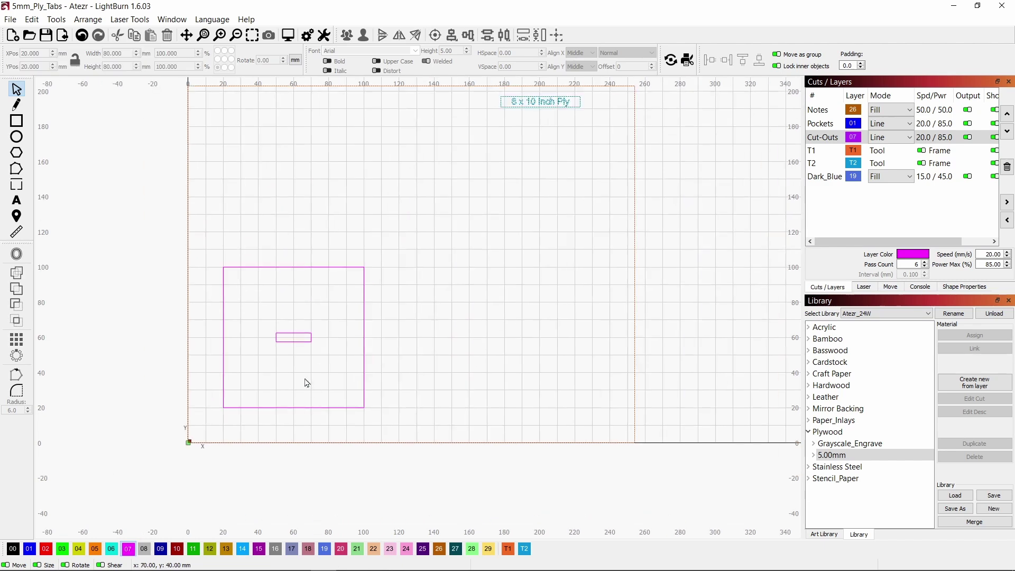
scroll(306, 382, down, 1)
scroll(304, 383, down, 1)
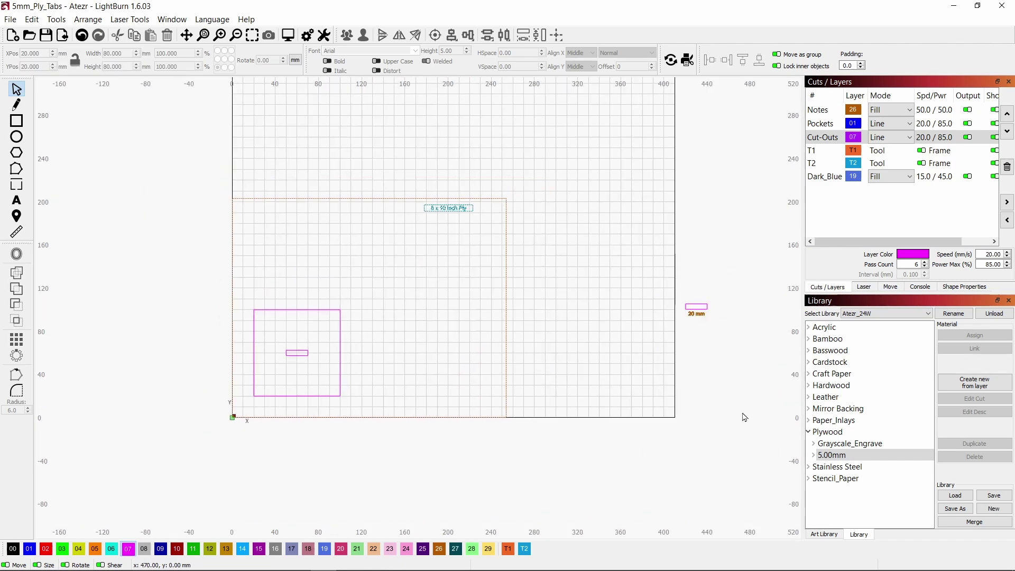
scroll(710, 324, up, 3)
scroll(670, 323, up, 1)
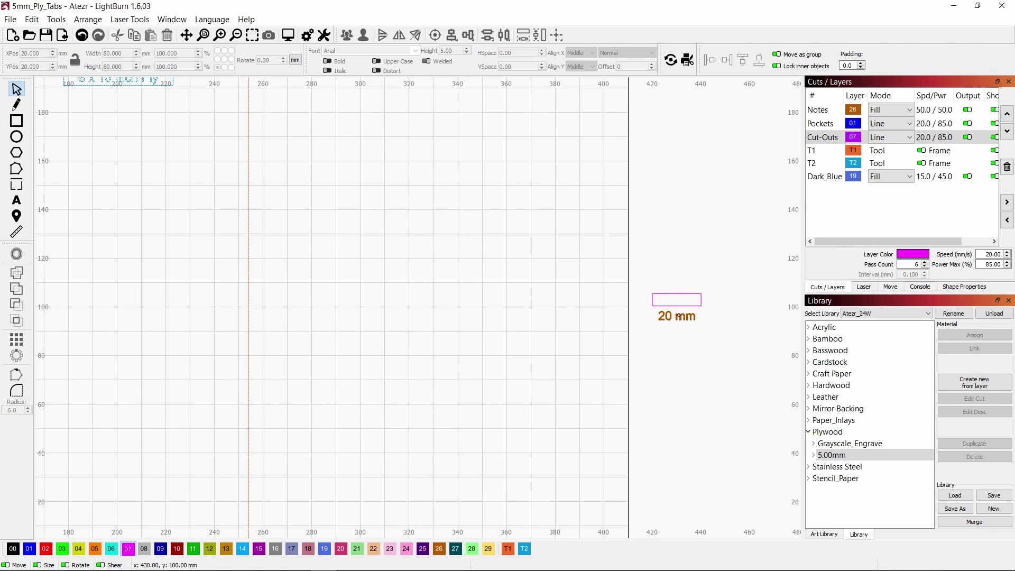
click(677, 316)
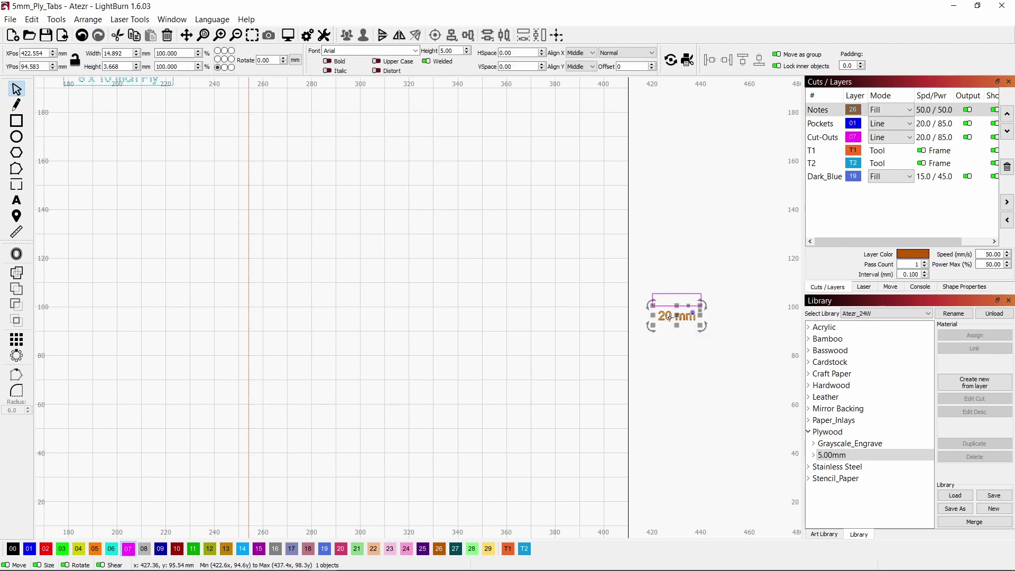
scroll(670, 360, down, 3)
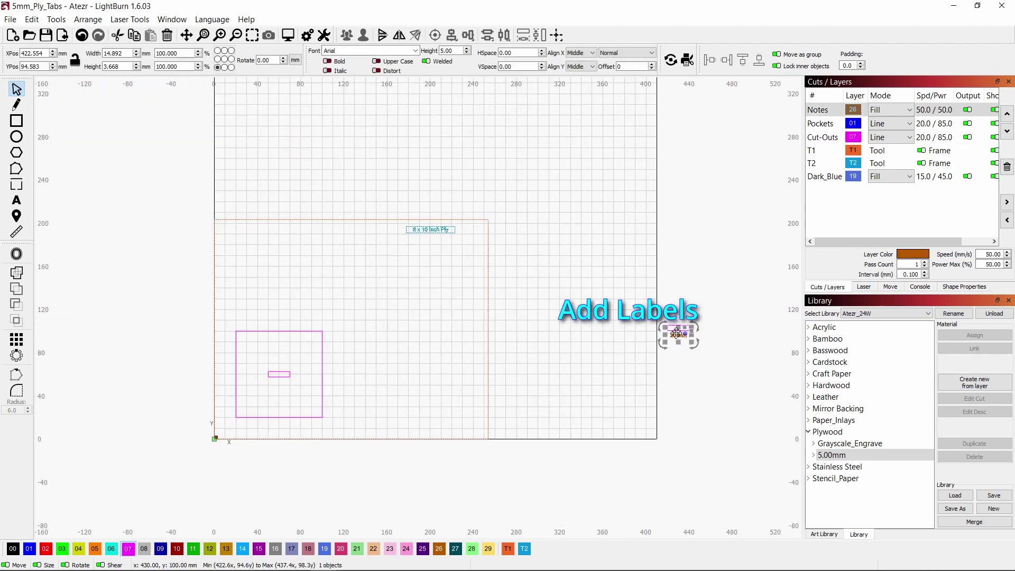
drag(677, 334, 290, 399)
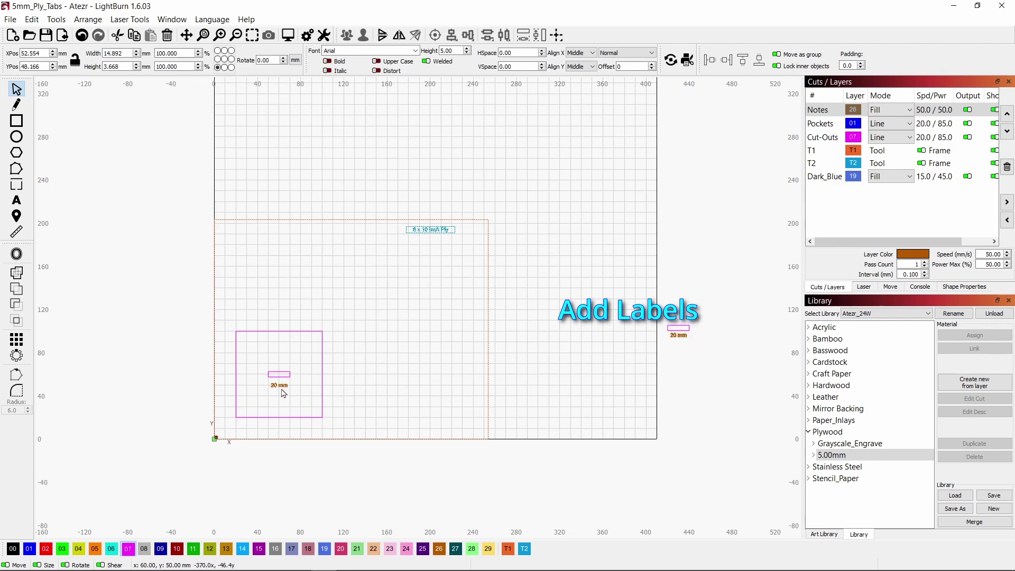
Nudge the label to sit just beneath the slot, then select the slot with its label.
scroll(277, 396, up, 8)
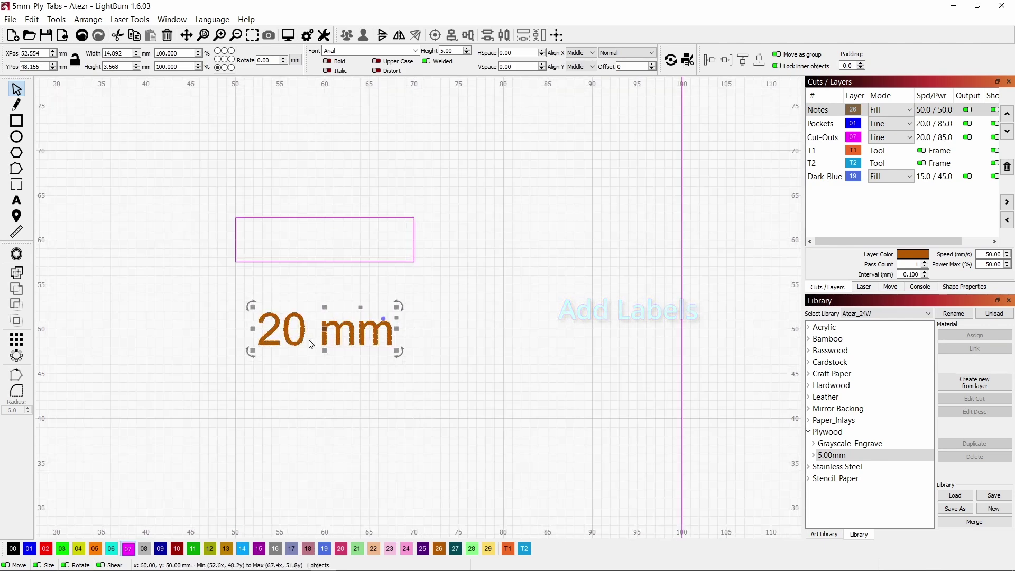
scroll(311, 344, up, 3)
drag(335, 321, 332, 210)
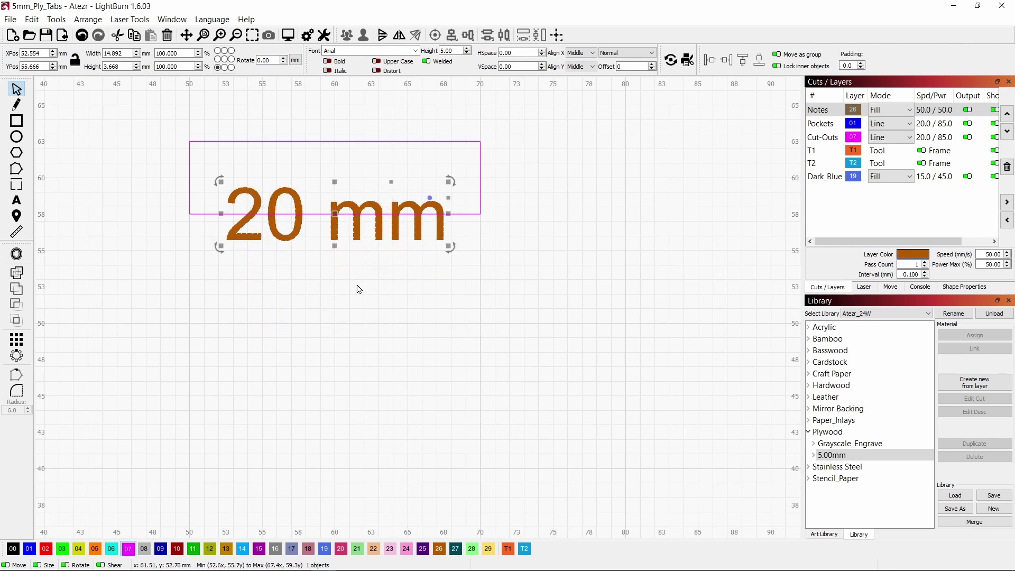
key(Down)
key(Down)
key(Down)
key(Down)
key(Down)
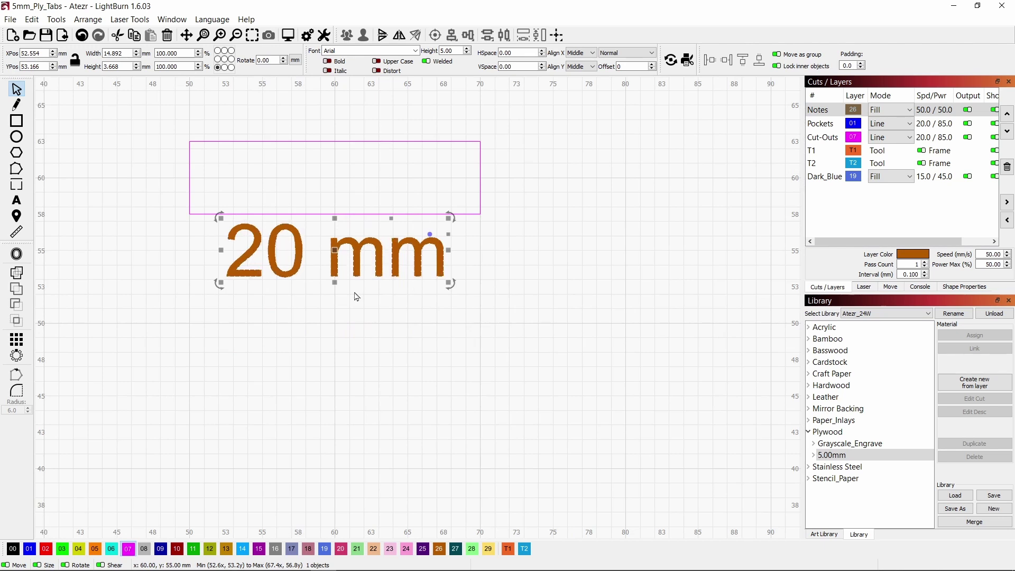
key(Down)
key(Down)
key(Down)
key(Down)
key(Down)
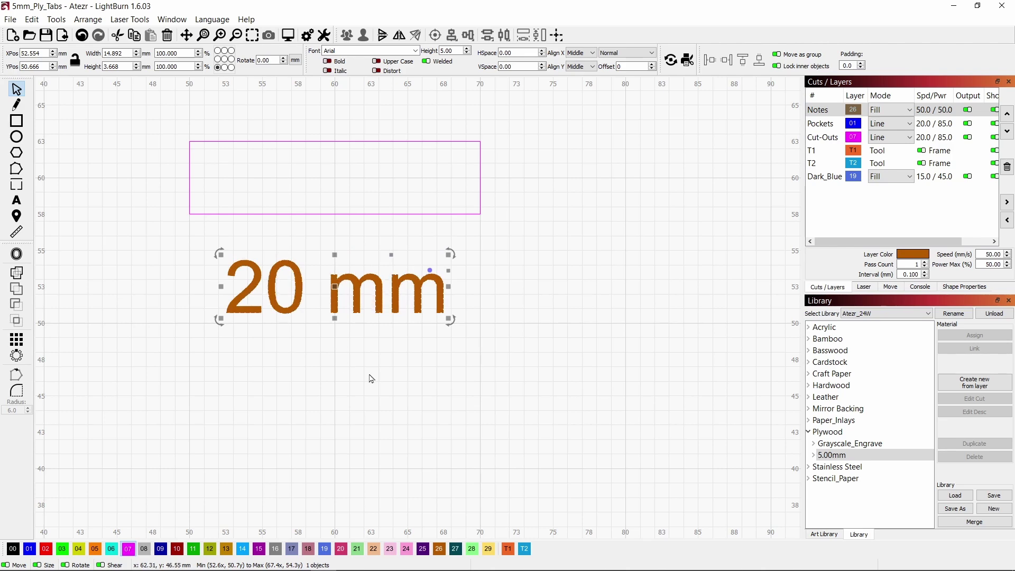
click(524, 360)
scroll(365, 394, down, 6)
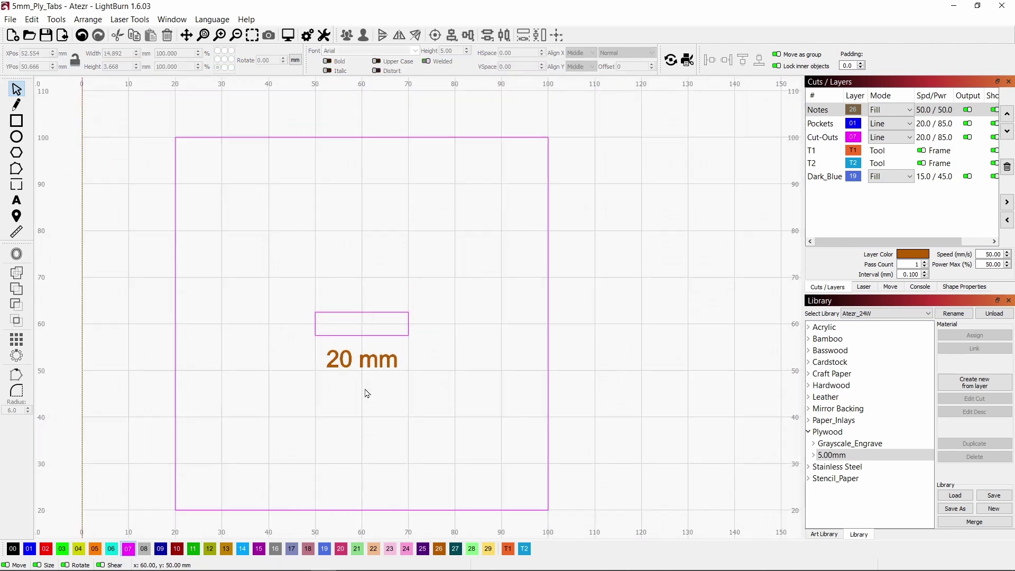
drag(411, 312, 311, 396)
Duplicate the slot and its label and move the copy up the plate.
key(ctrl+d)
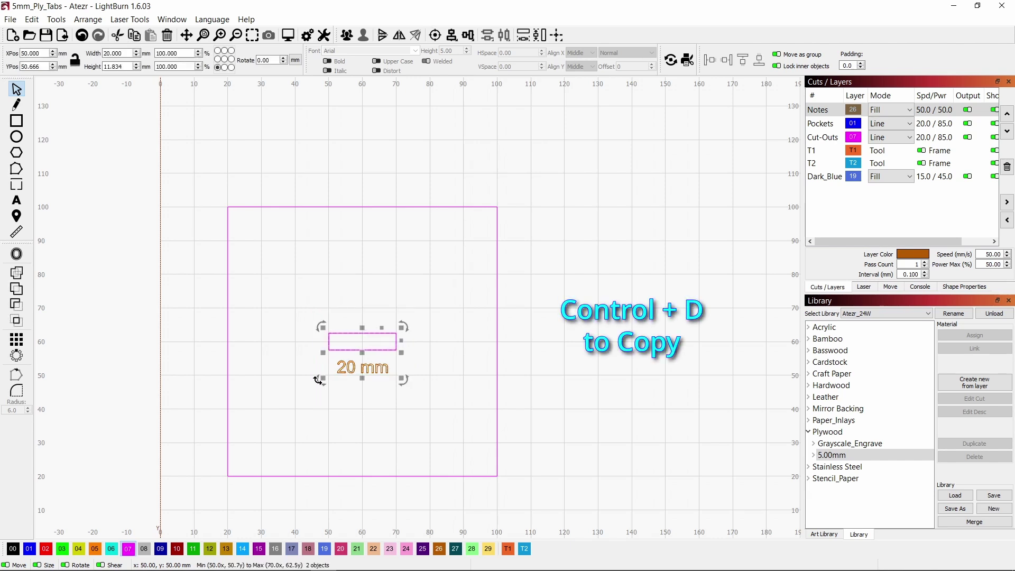
key(Up)
key(Up)
key(Up)
key(Up)
key(Up)
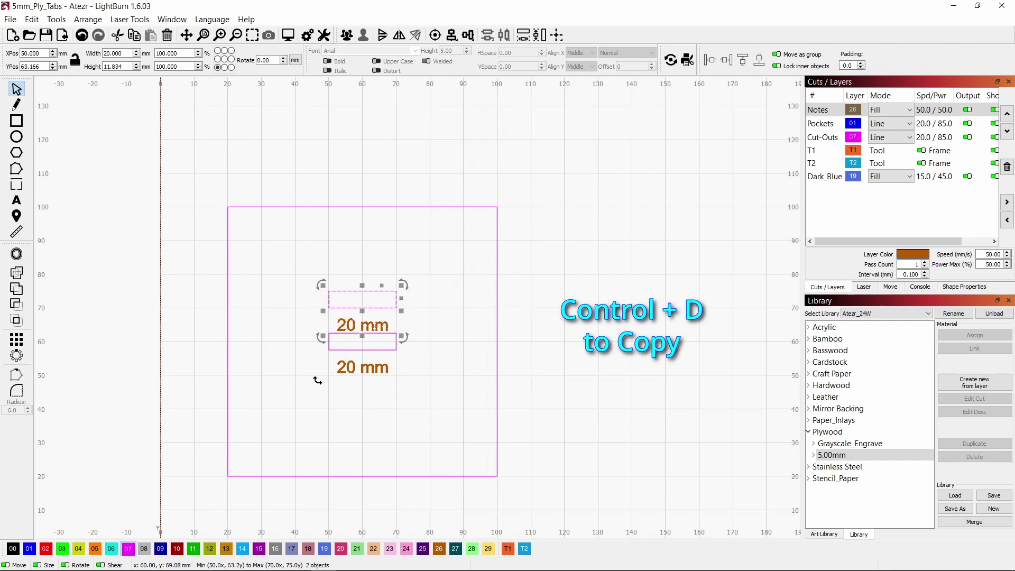
key(Up)
key(Up)
key(Up)
key(Up)
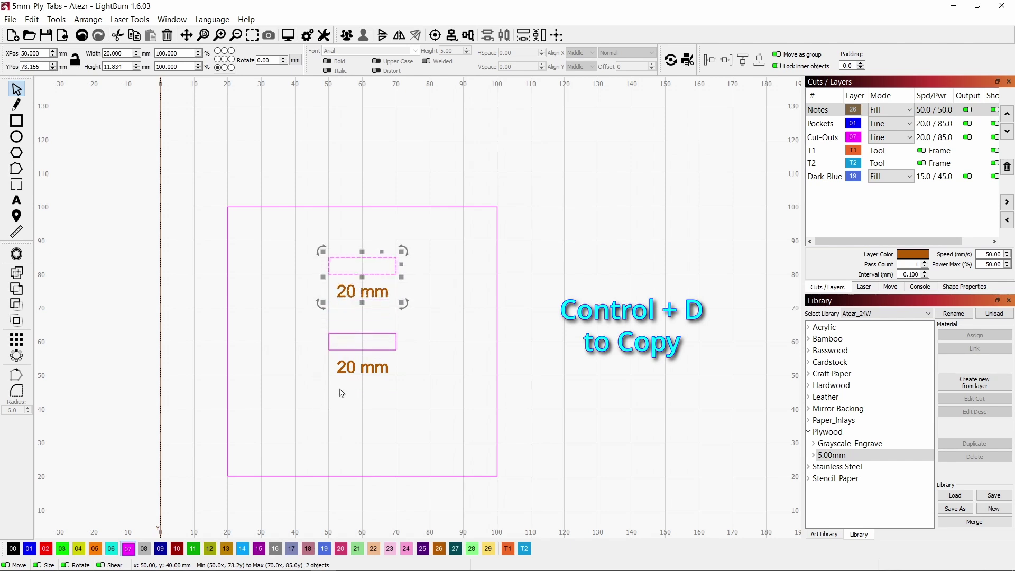
click(413, 339)
Make another copy of the slot-and-label pair and move it down the plate.
drag(416, 327, 294, 400)
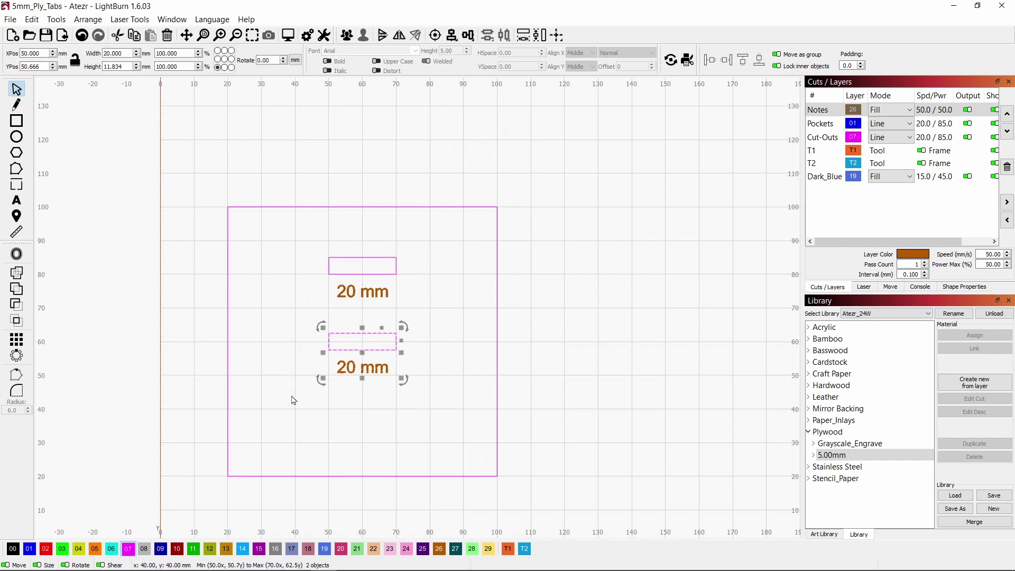
key(Down)
key(Down)
key(Down)
key(Down)
key(Down)
key(Down)
key(Down)
key(Down)
key(Down)
key(Down)
key(Down)
key(Down)
key(Down)
key(Down)
key(Down)
key(Down)
key(Down)
key(Down)
key(Down)
key(Down)
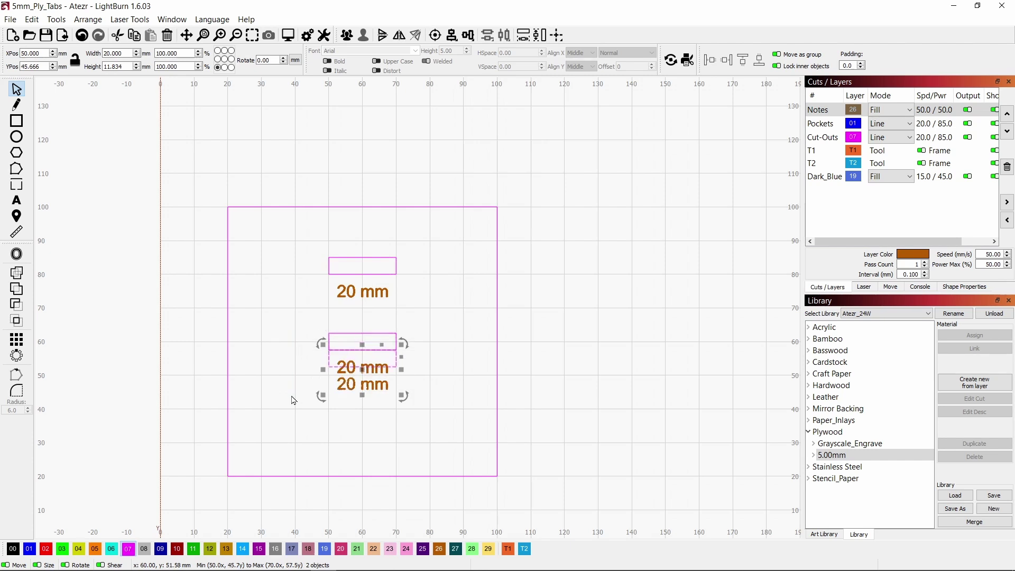
key(Down)
key(Down)
key(Down)
key(Down)
key(Down)
key(Down)
key(Down)
key(Down)
key(Down)
key(Down)
key(Down)
key(Down)
key(Down)
key(Down)
key(Down)
key(Down)
key(Down)
key(Down)
key(Down)
key(Down)
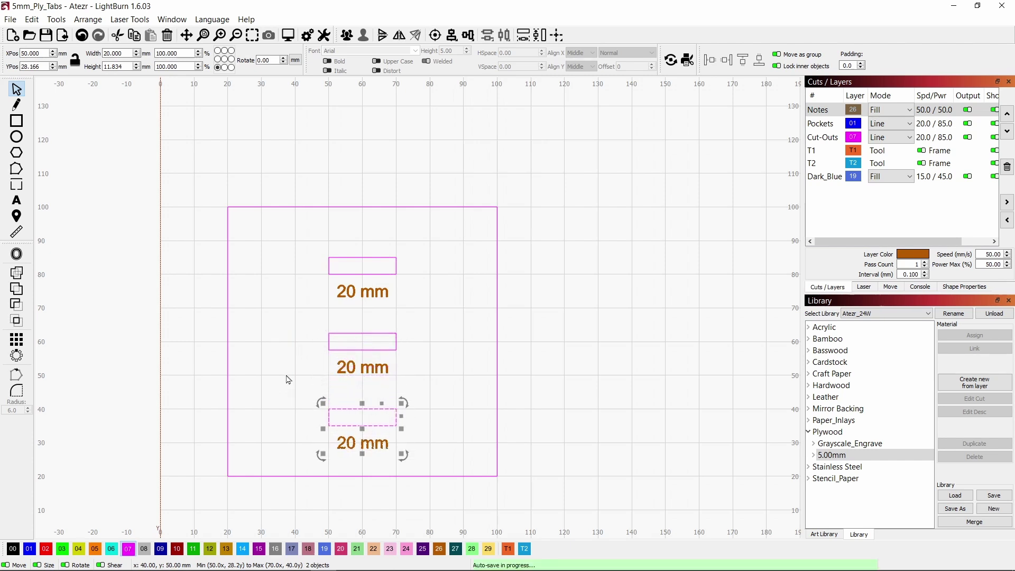
click(467, 391)
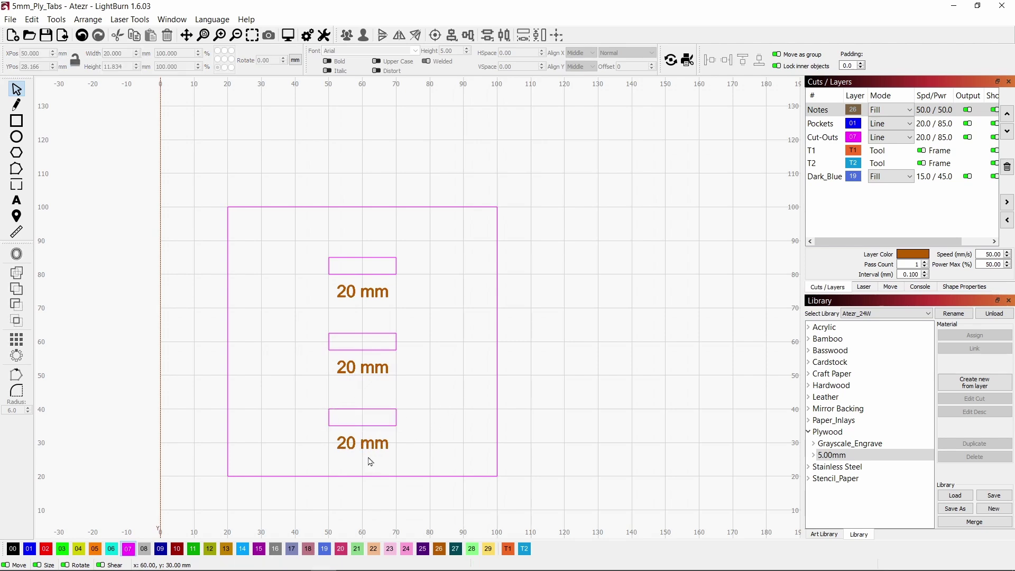
scroll(370, 461, up, 5)
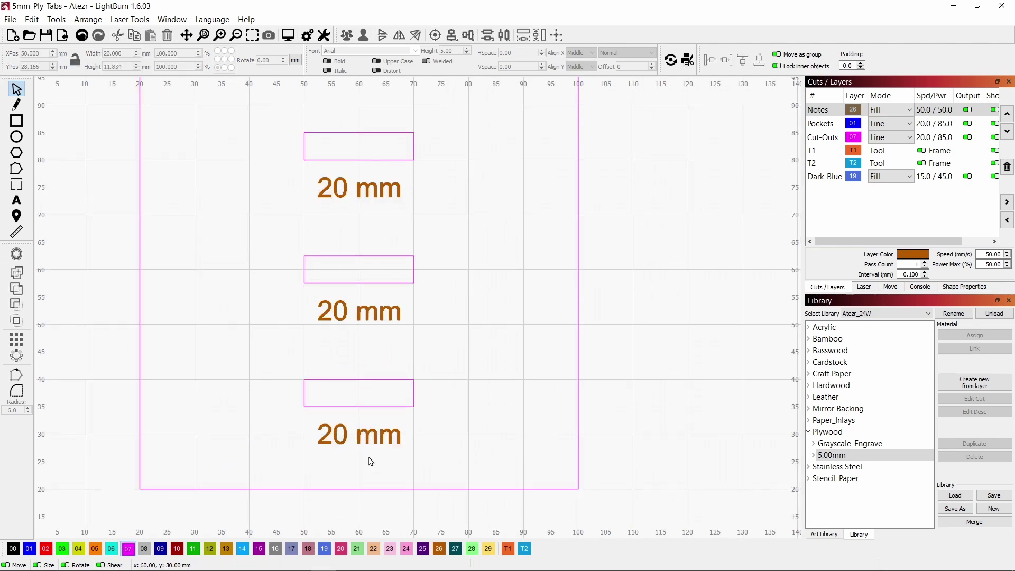
Edit the bottom label's text, replacing 20 with 19.84.
click(364, 423)
right_click(366, 426)
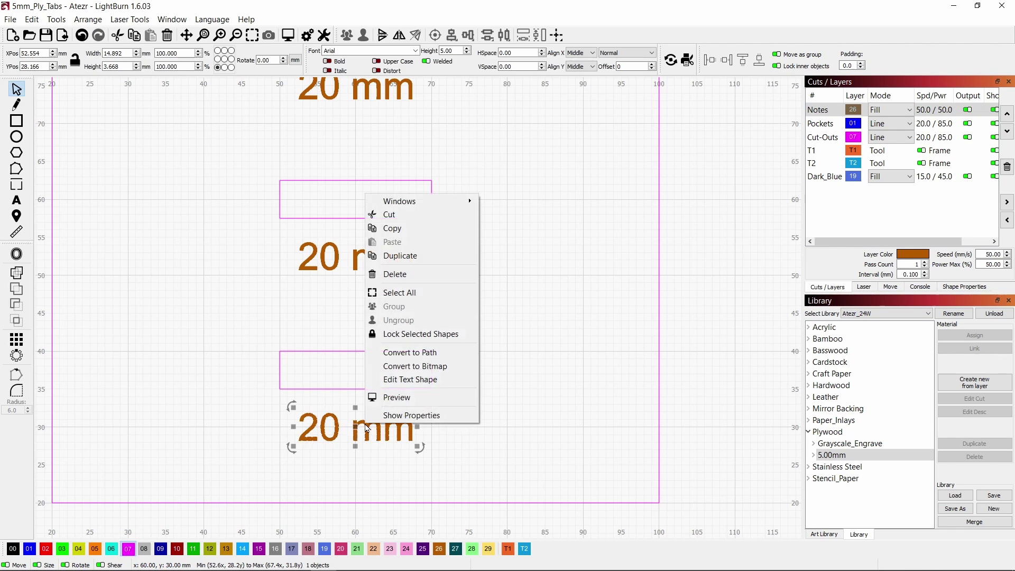
click(414, 379)
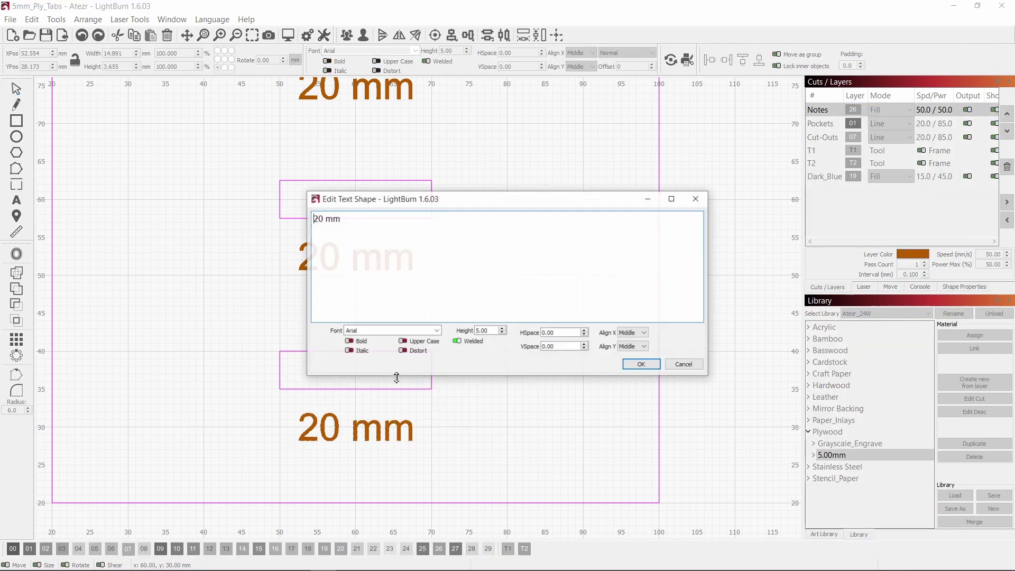
double_click(317, 218)
text(1)
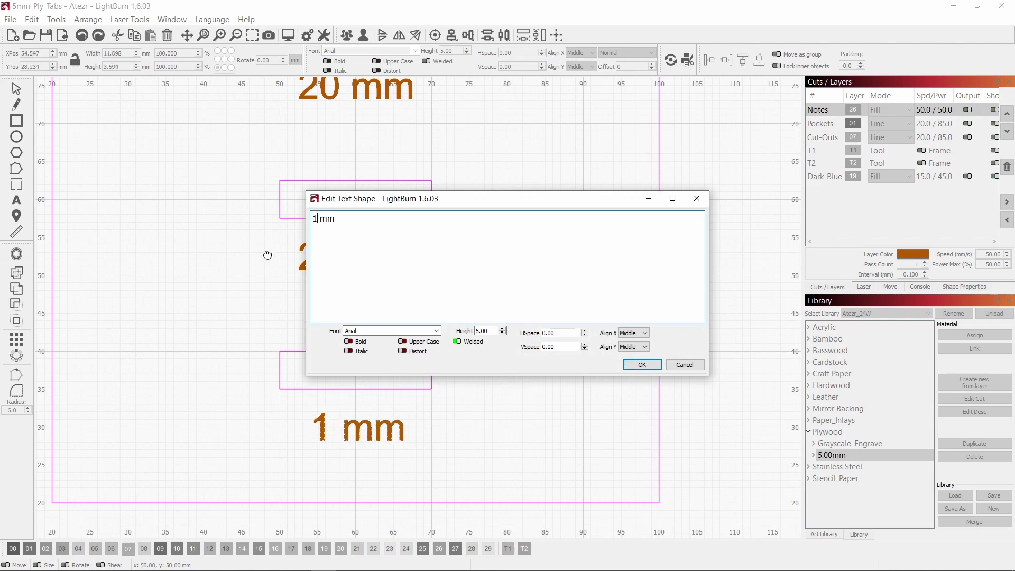
text(9.)
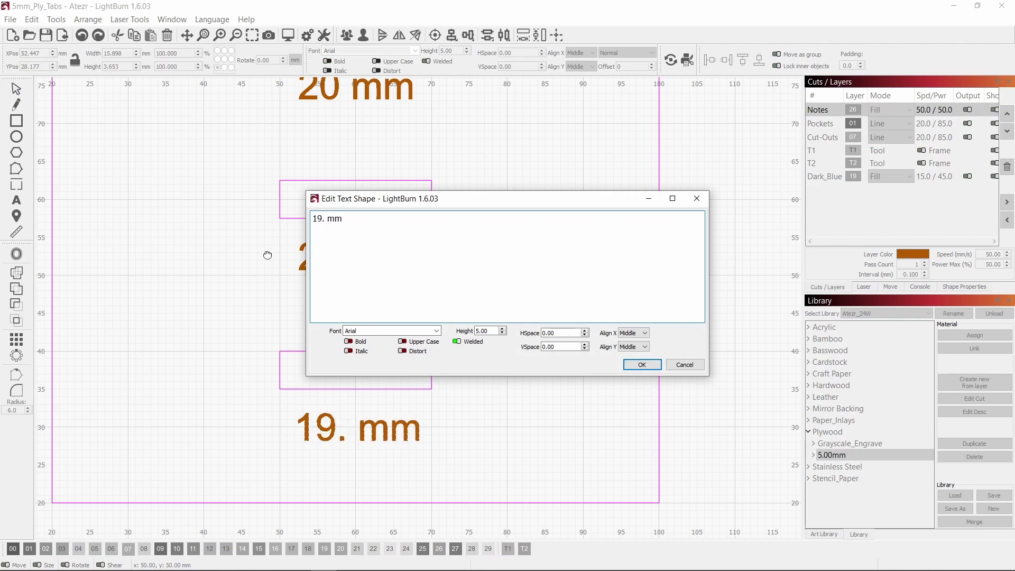
text(84)
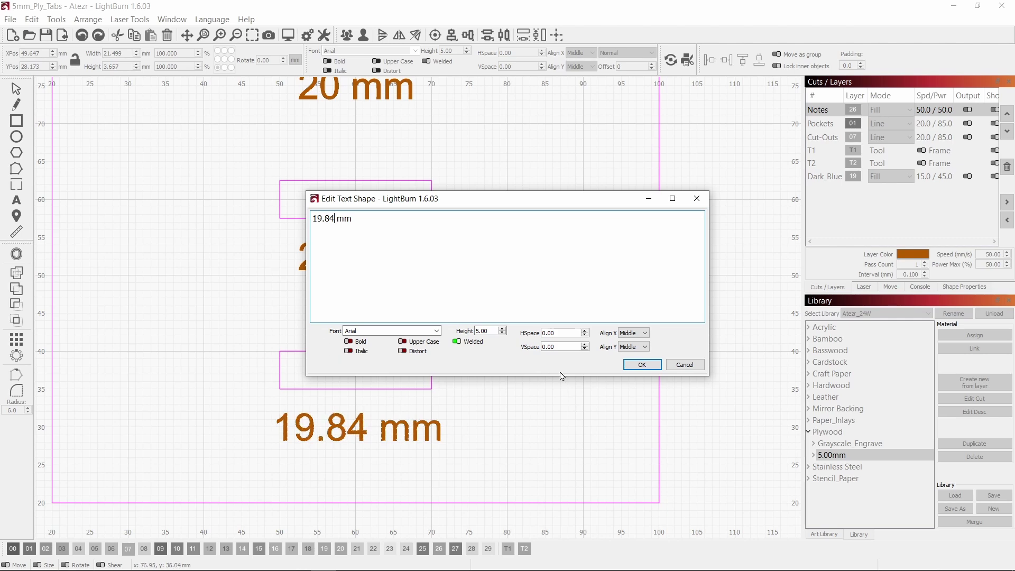
click(642, 364)
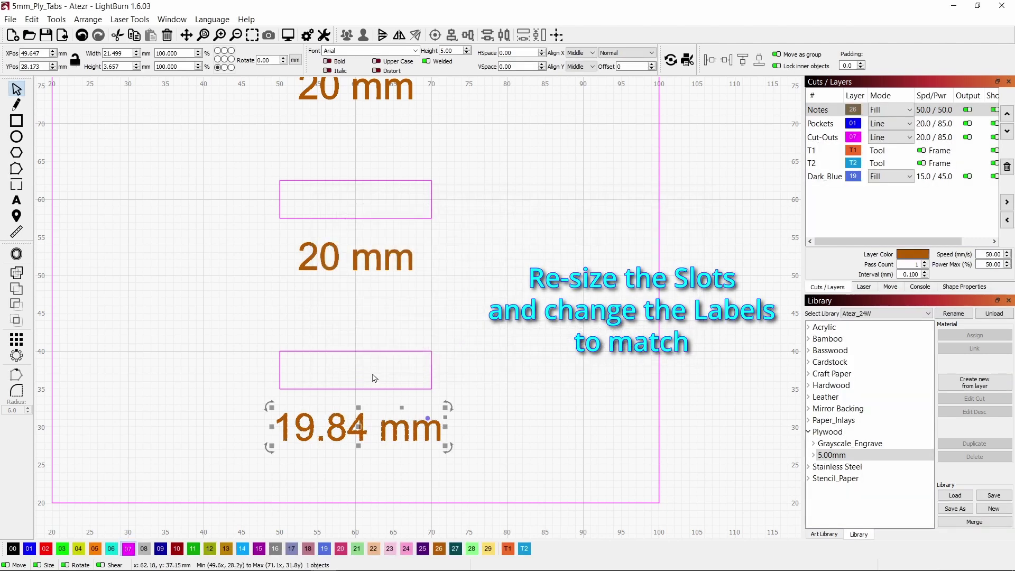
click(364, 388)
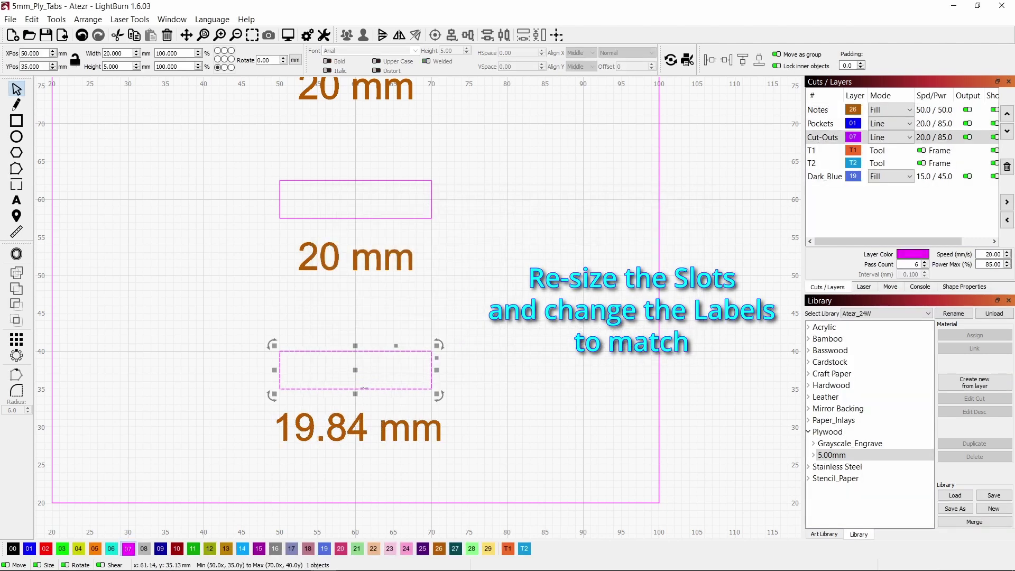
Set the bottom slot's width to 19.84 mm.
double_click(120, 57)
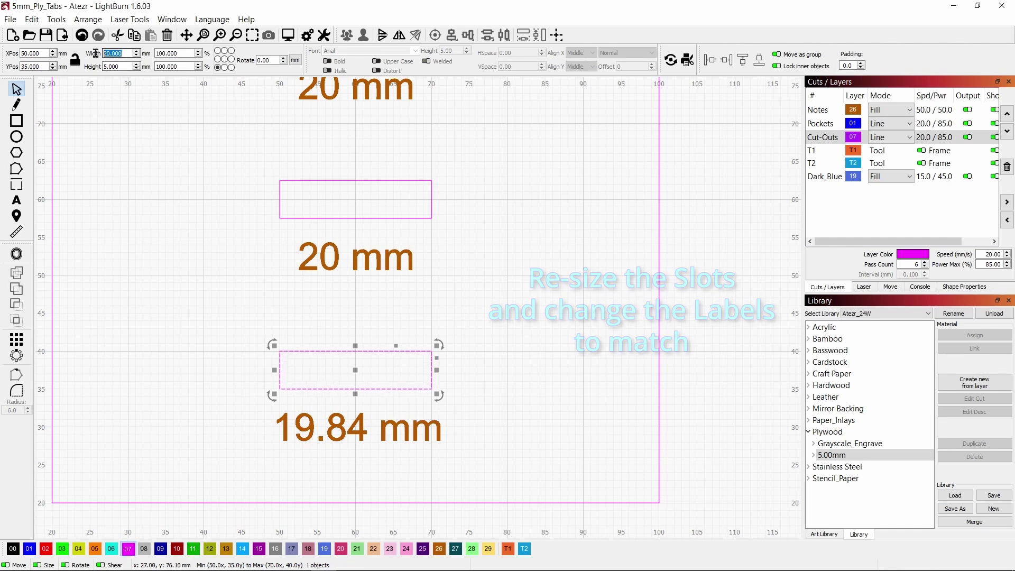
text(19.84)
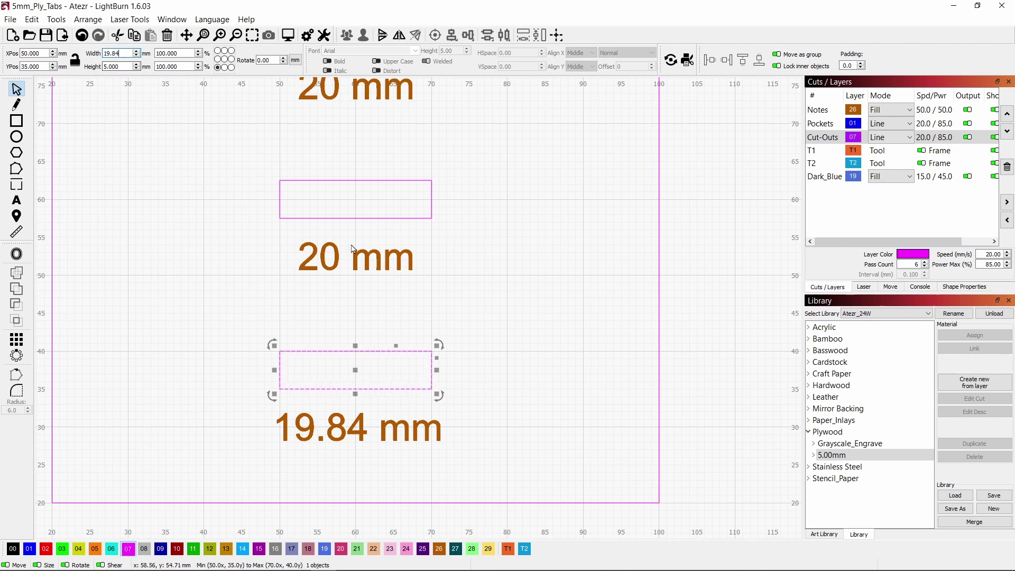
click(518, 296)
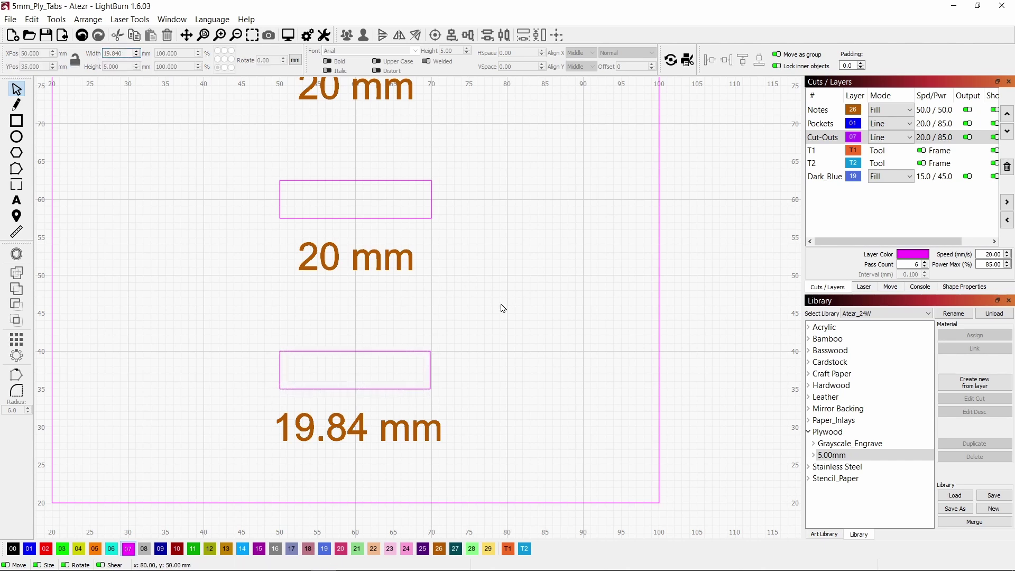
Widen the top slot to 20.2 mm.
scroll(346, 421, up, 5)
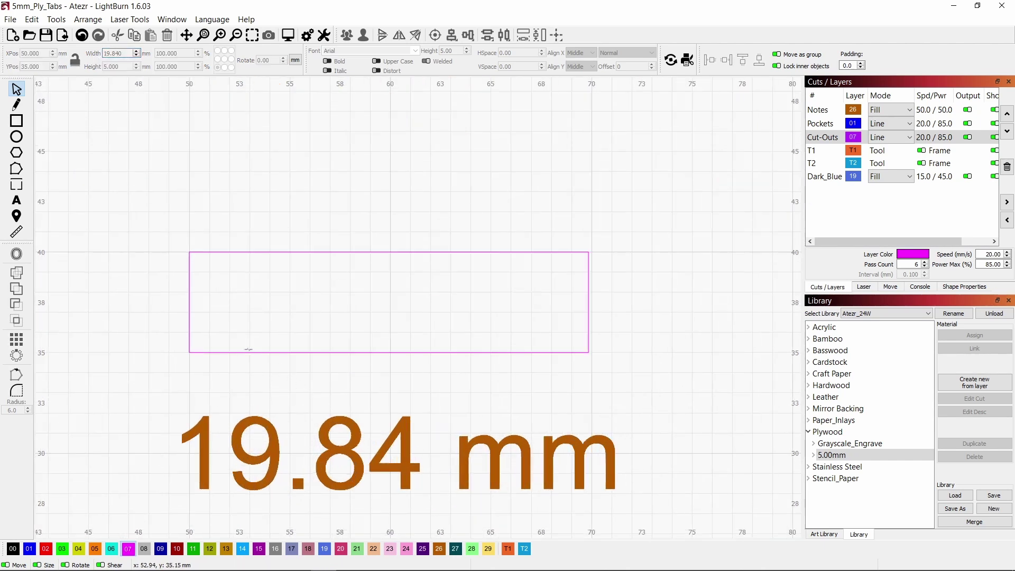
scroll(248, 349, up, 1)
scroll(264, 351, down, 1)
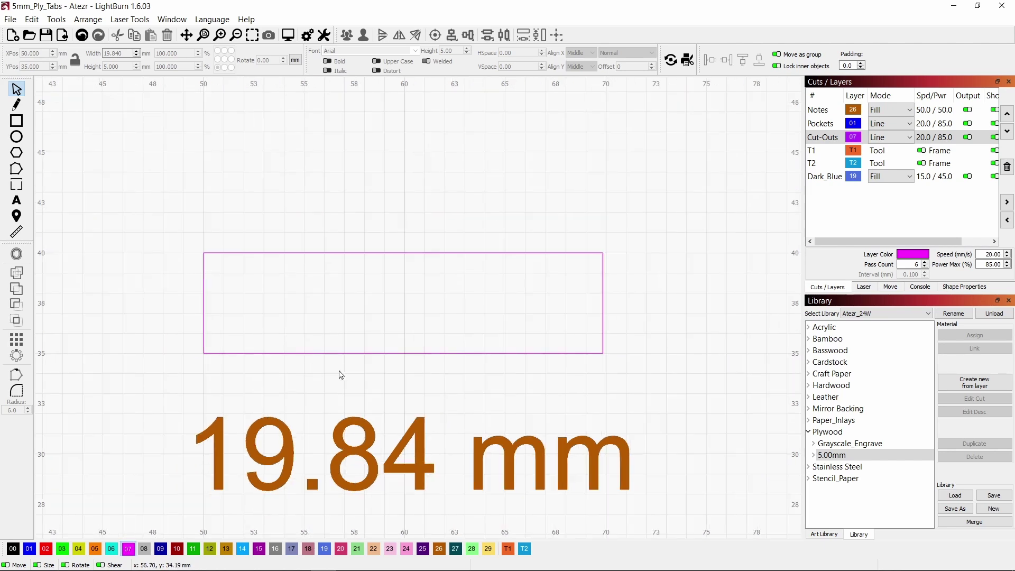
scroll(341, 374, down, 2)
scroll(491, 389, down, 5)
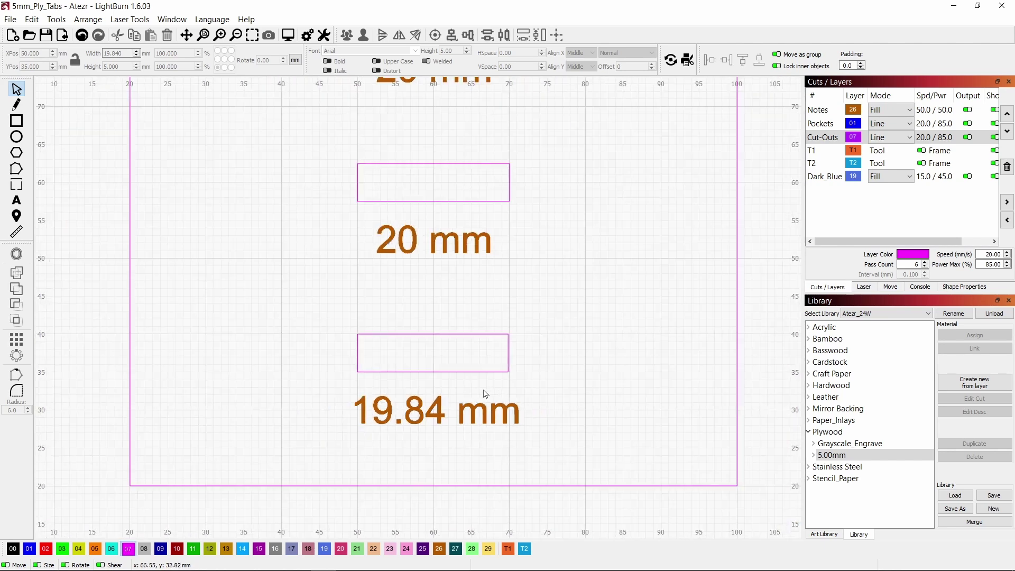
scroll(463, 159, up, 3)
scroll(463, 159, up, 2)
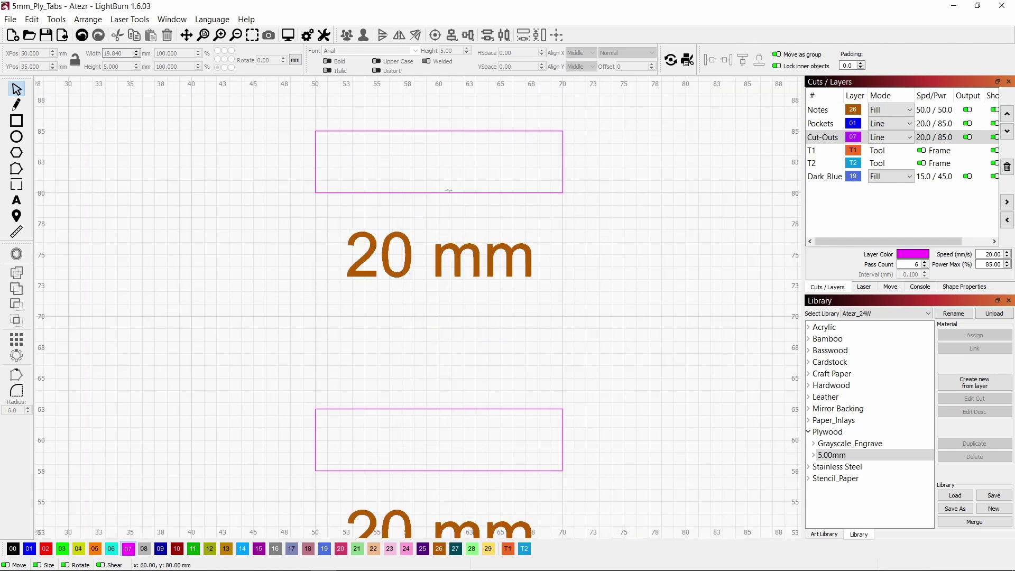
click(448, 193)
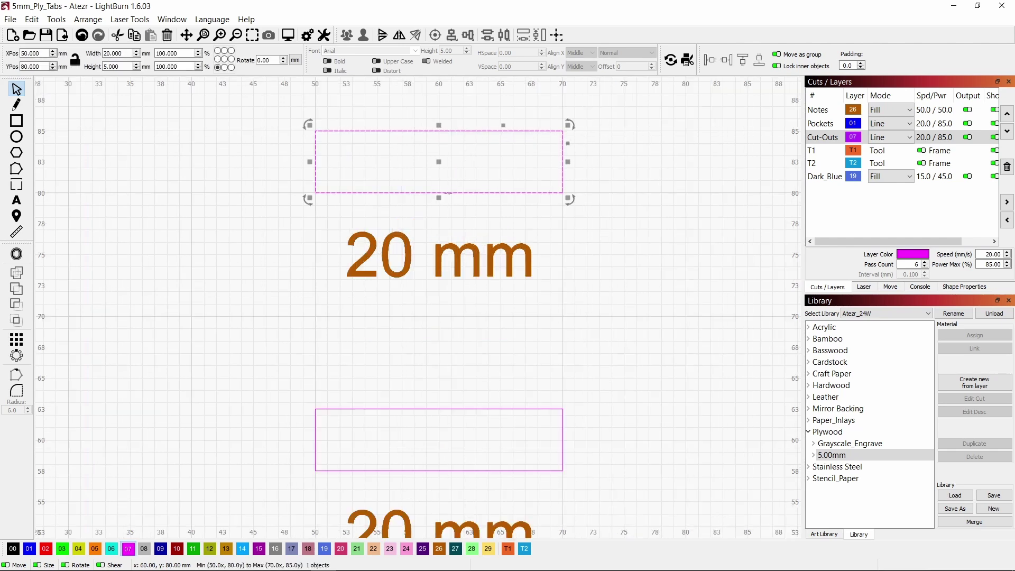
click(126, 54)
text(2)
click(451, 261)
Change the top label's text to 20.2 mm and zoom out over the plate.
right_click(448, 261)
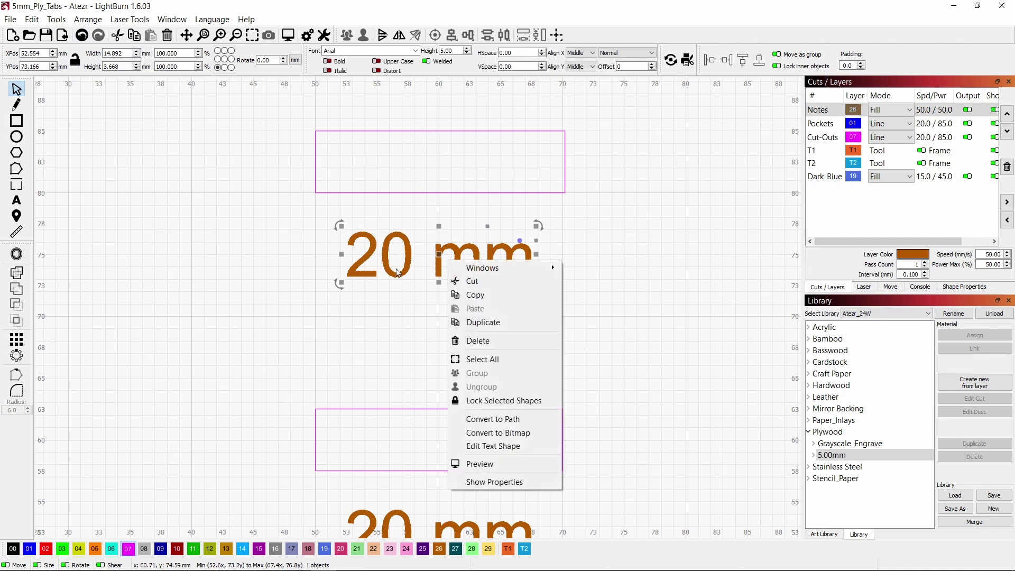
click(488, 447)
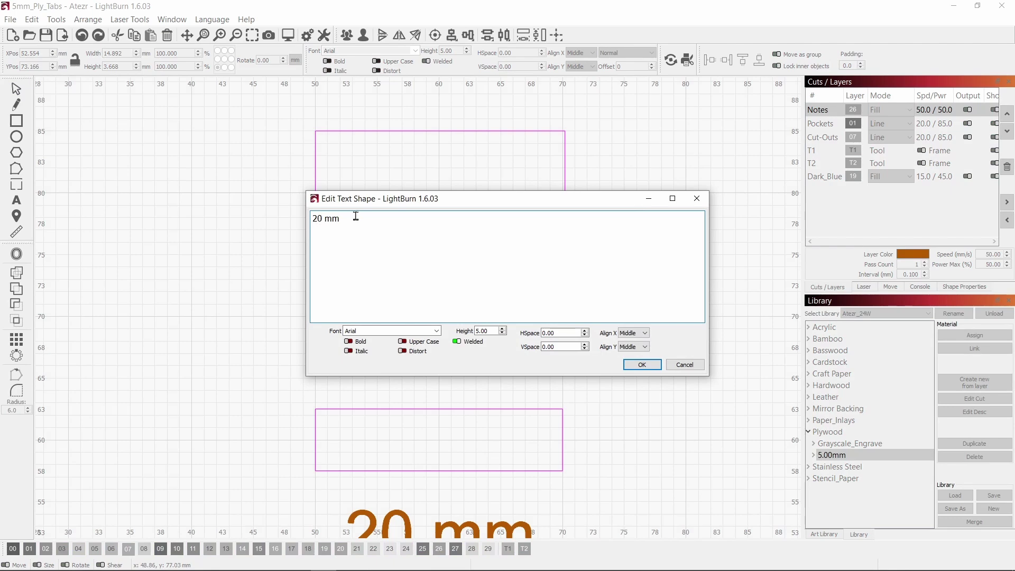
click(641, 365)
click(585, 361)
scroll(585, 361, down, 6)
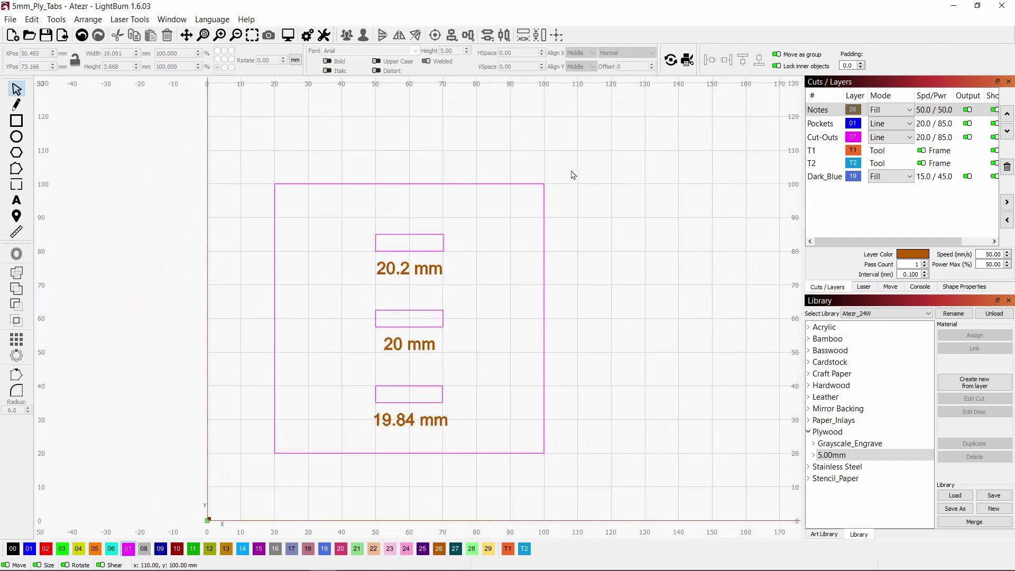
Centre all three slots and labels horizontally, keeping the plate at X 20 mm.
drag(463, 222, 310, 497)
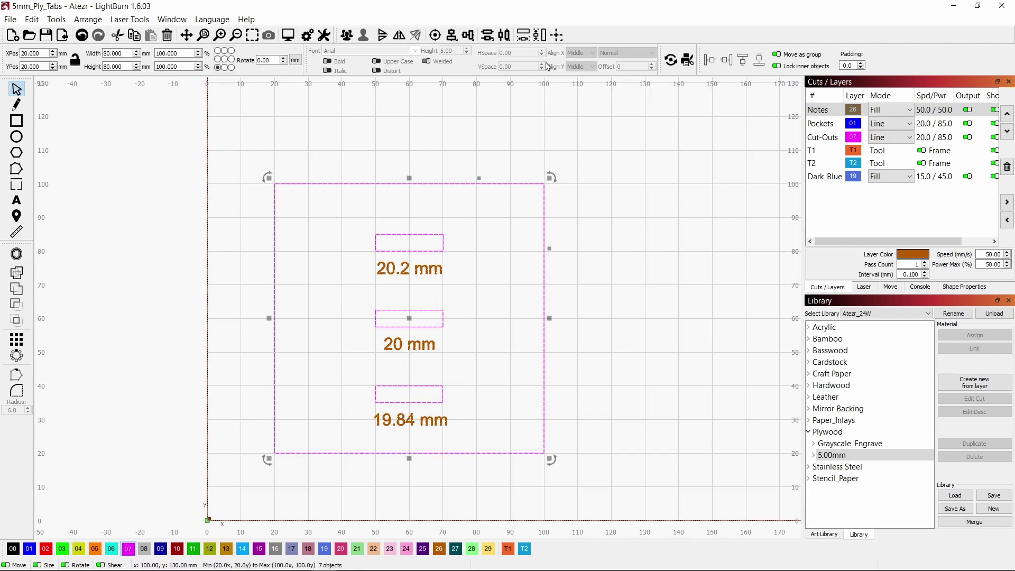
click(450, 37)
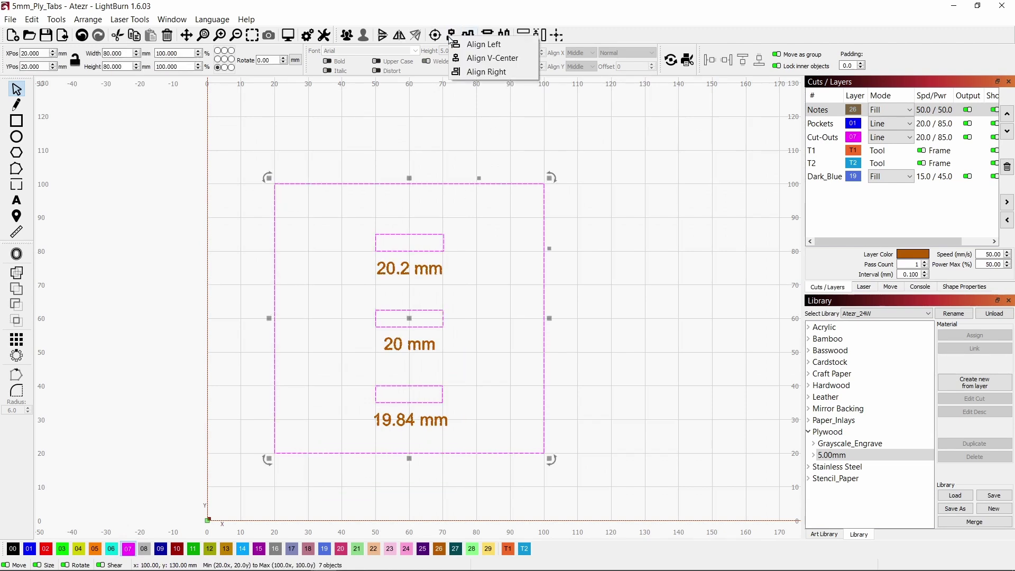
click(478, 59)
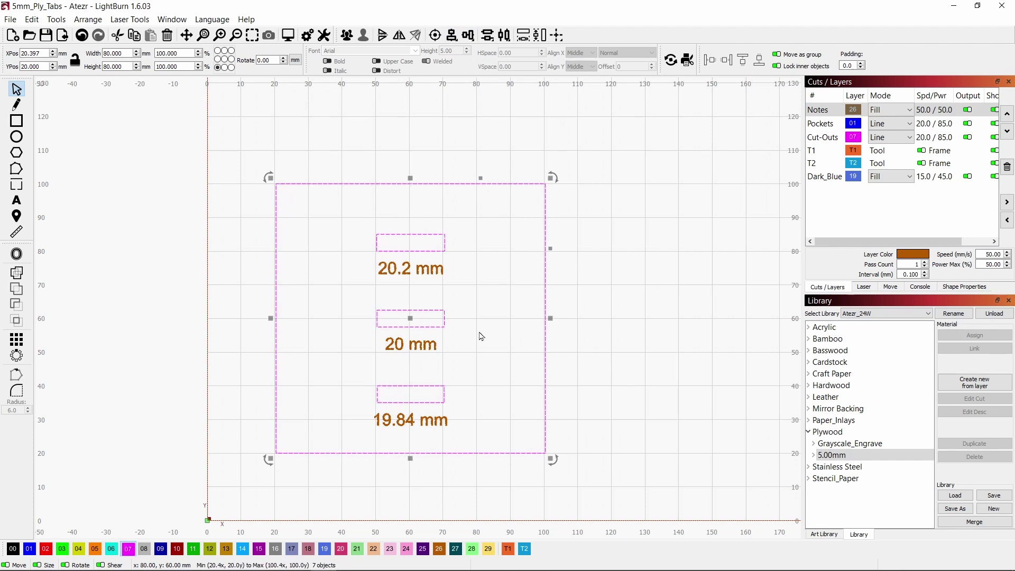
scroll(370, 433, up, 2)
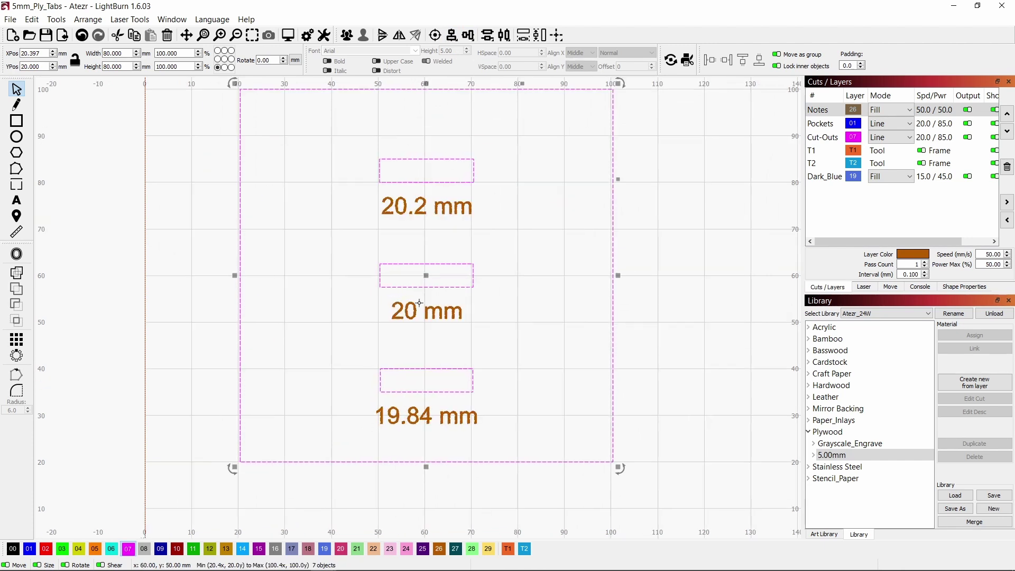
drag(426, 273, 424, 280)
click(683, 333)
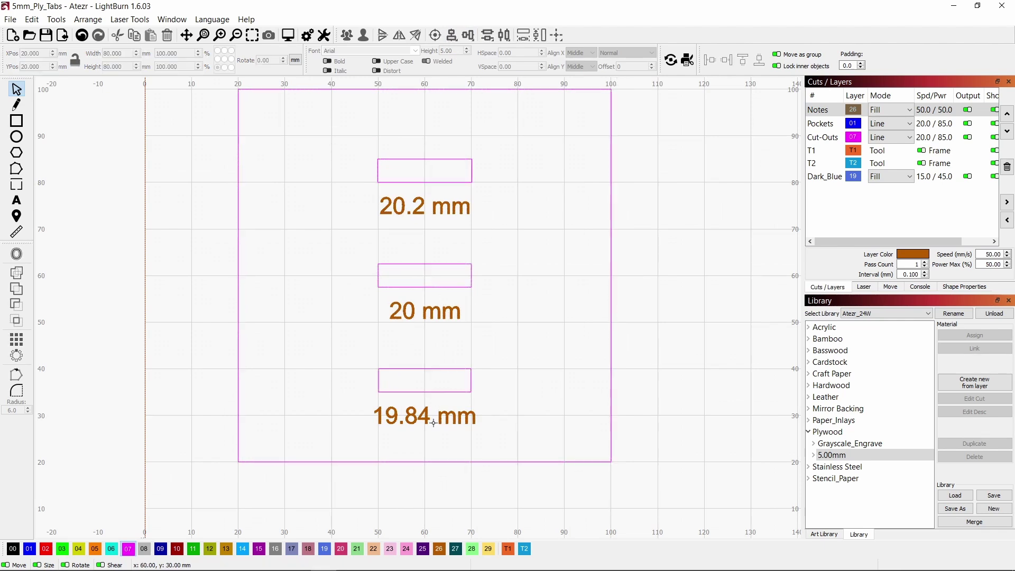
Select the bottom slot to confirm it measures 19.84 × 5 mm.
scroll(433, 423, down, 2)
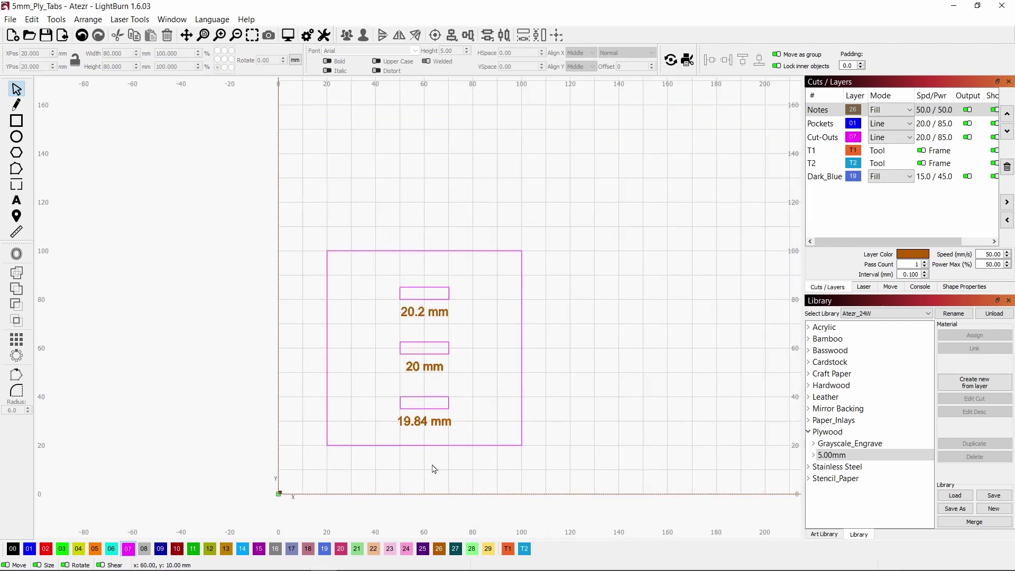
scroll(434, 469, up, 2)
click(415, 391)
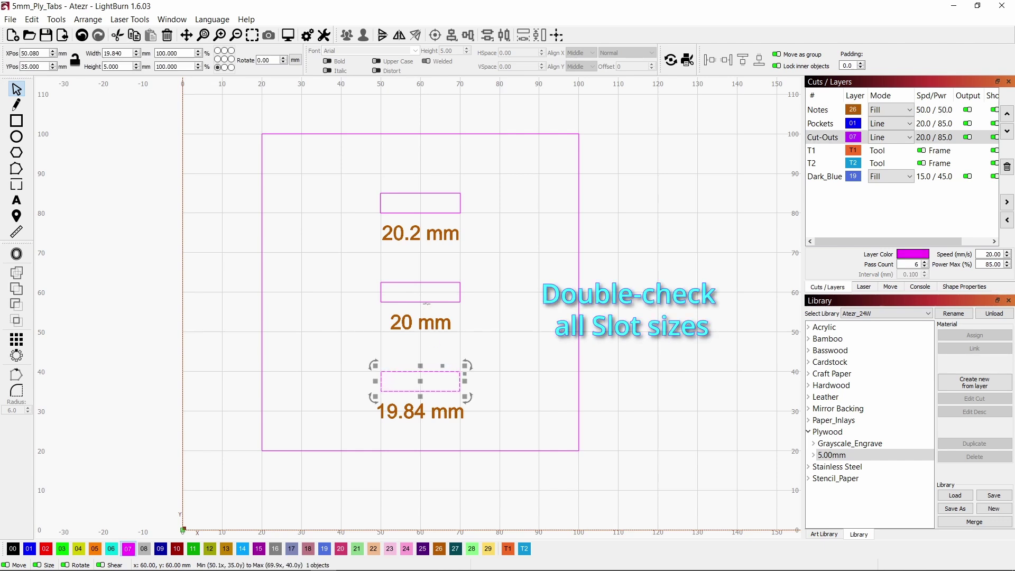
click(426, 301)
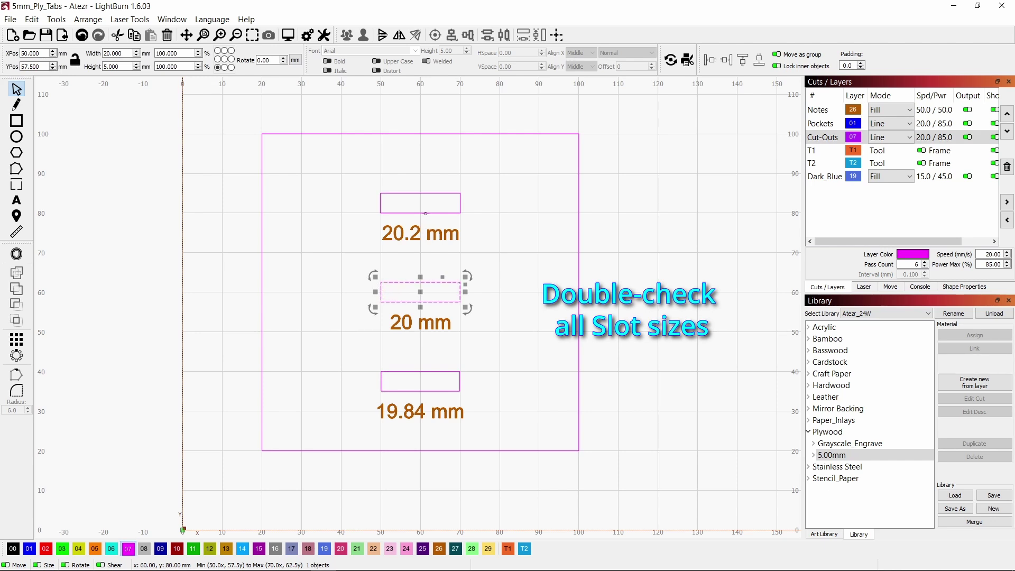
click(425, 213)
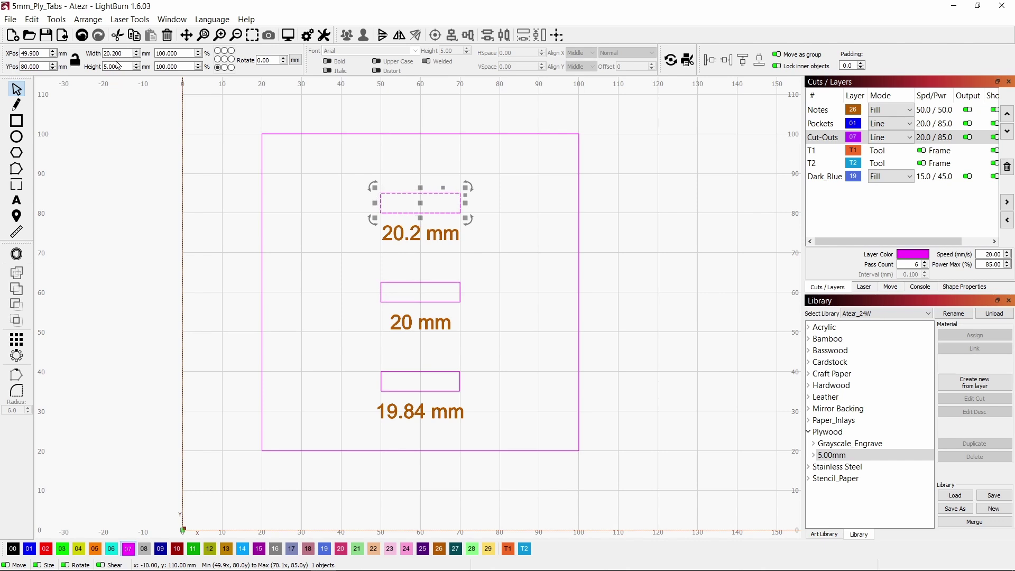
click(530, 342)
scroll(380, 386, down, 2)
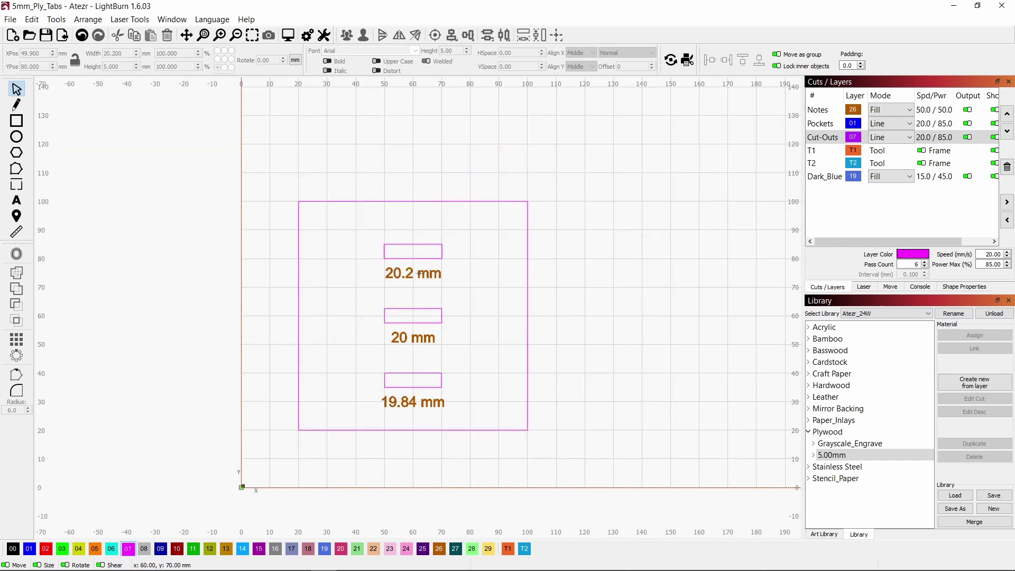
drag(461, 232, 362, 297)
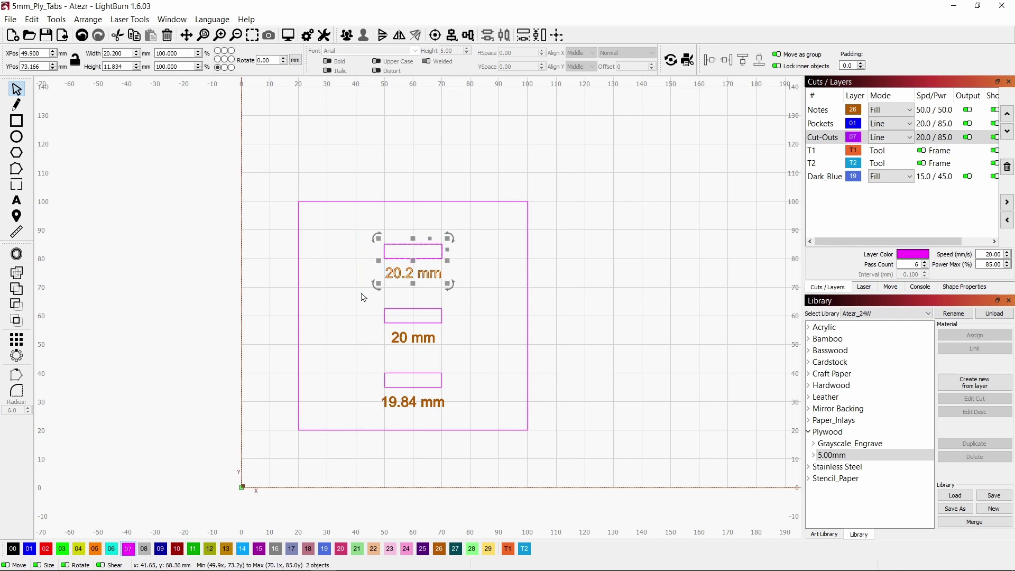
drag(413, 259, 412, 206)
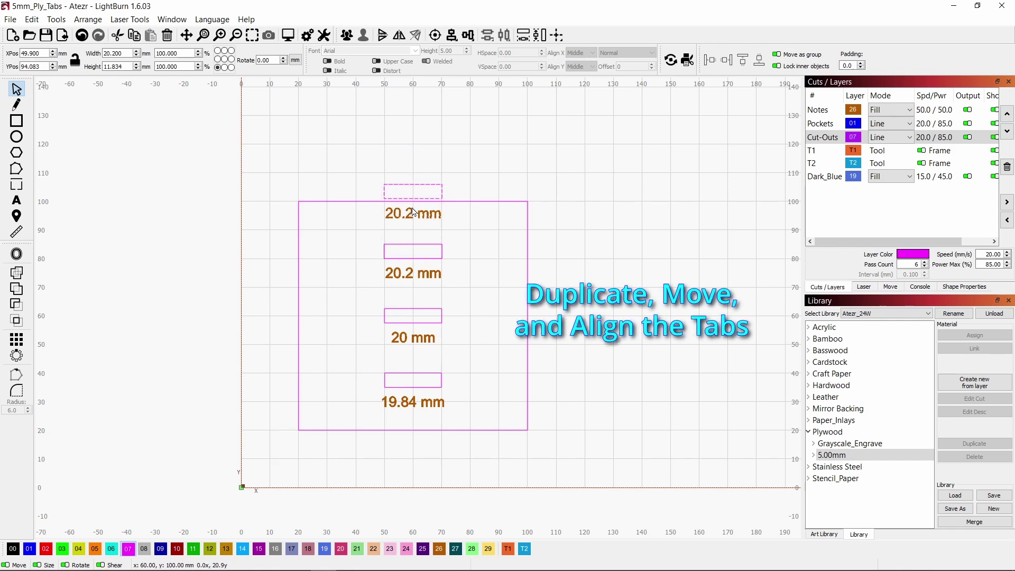
Copy the 20.2 mm slot pair to the top edge and the 20 mm pair left of the plate.
drag(413, 212, 414, 212)
click(603, 249)
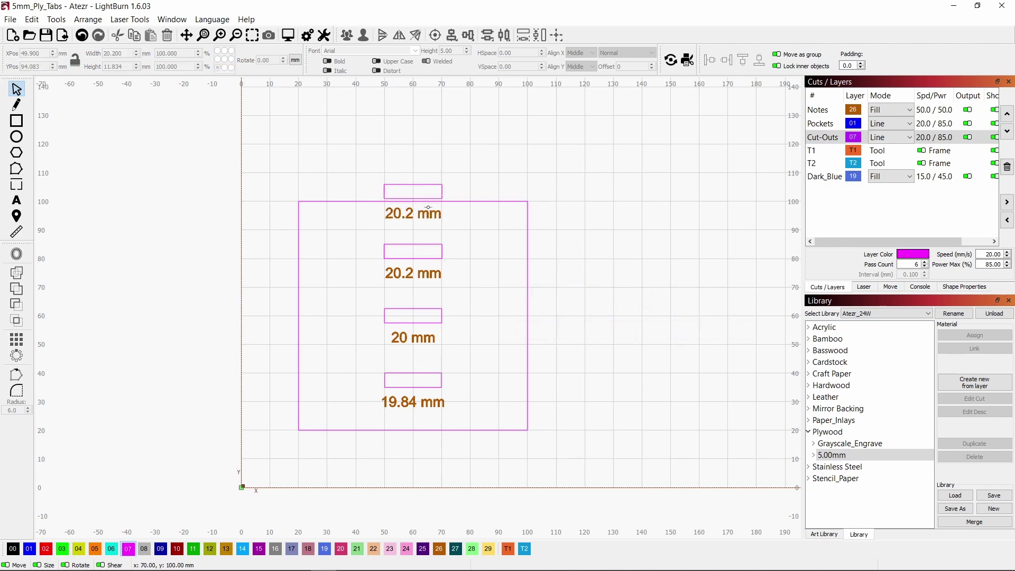
scroll(429, 207, up, 9)
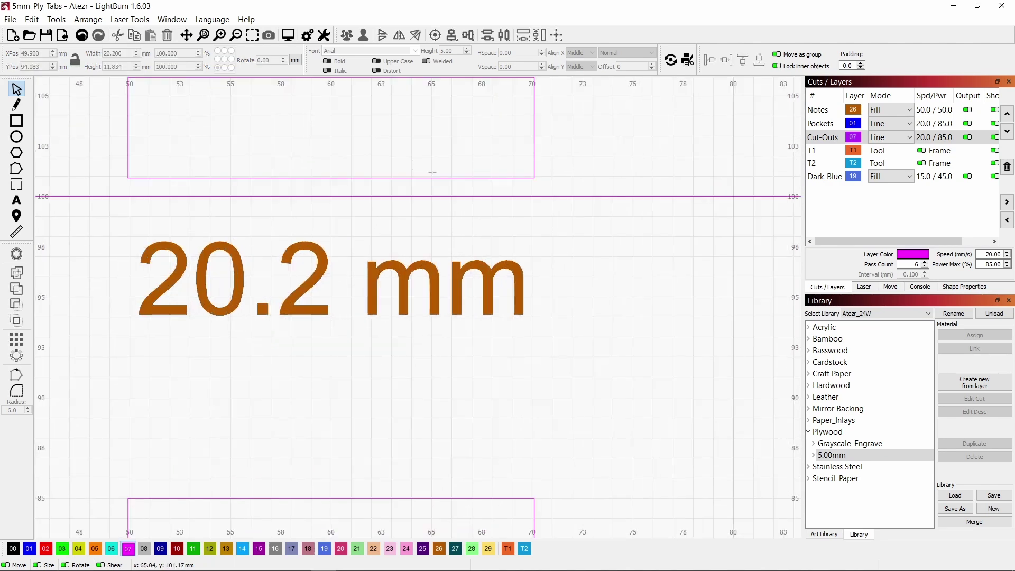
scroll(433, 172, down, 9)
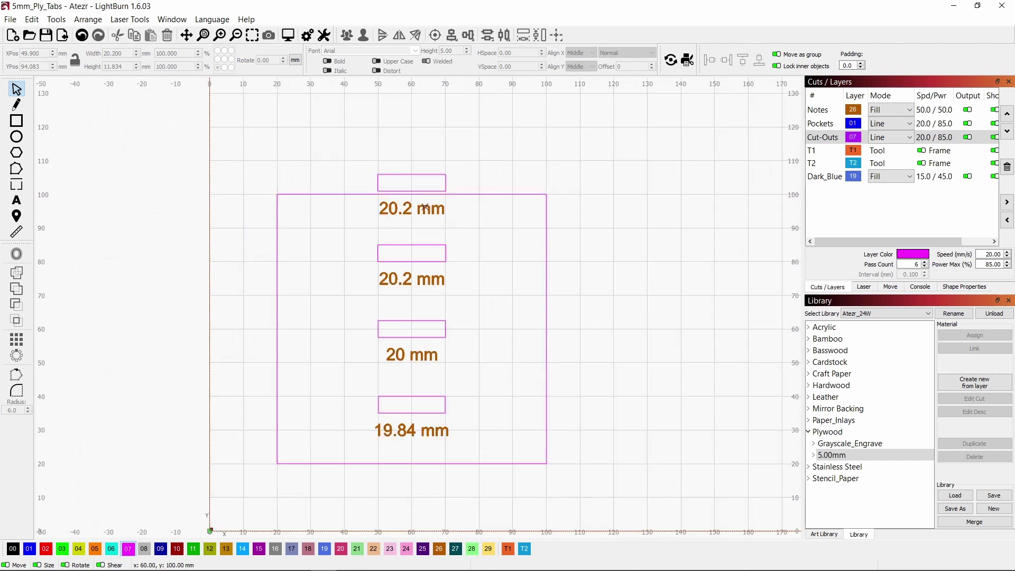
drag(459, 312, 362, 374)
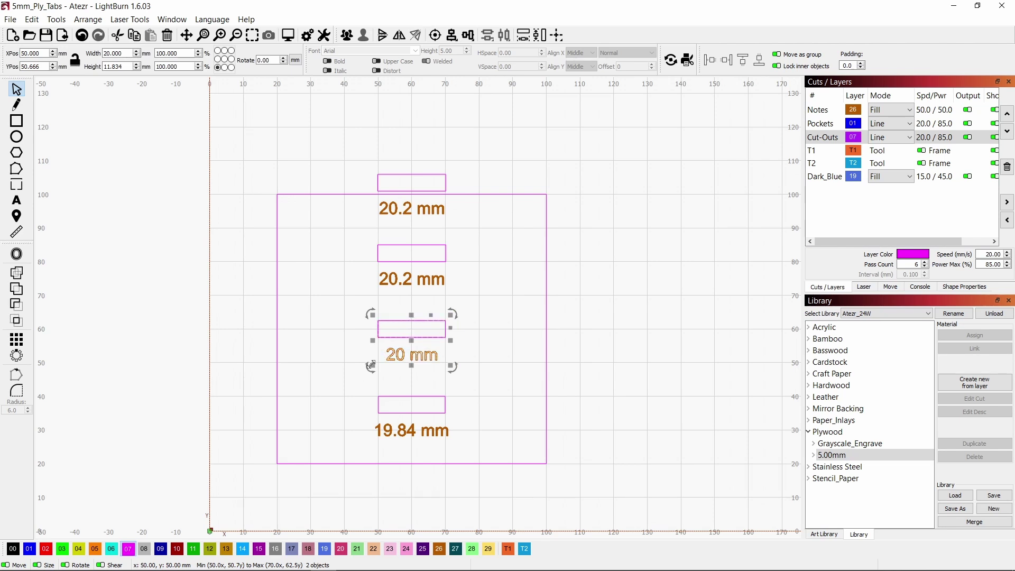
drag(415, 353, 226, 351)
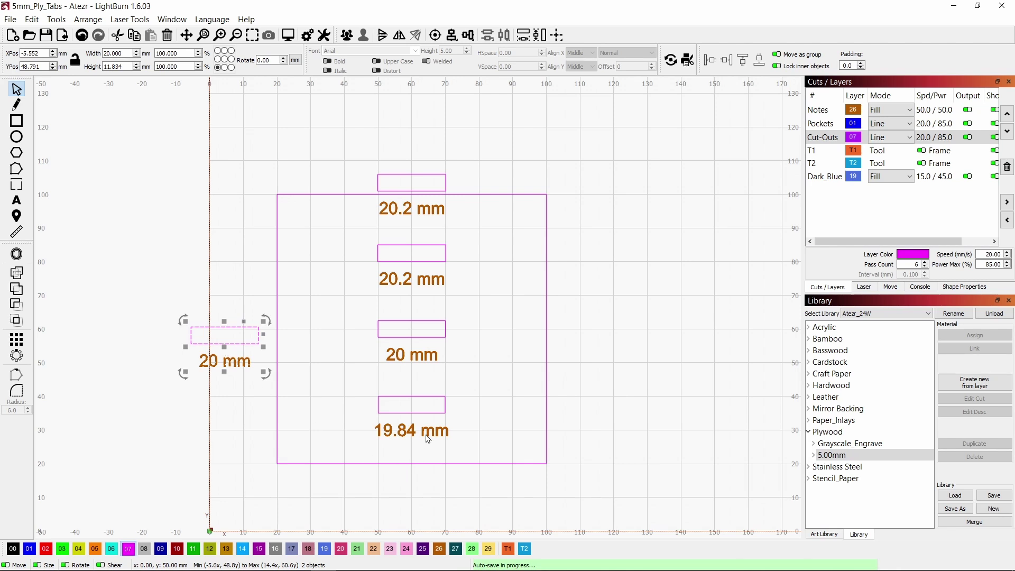
Copy the 19.84 mm slot and label to the right, rotate it 90° and set it upright against the plate's right edge.
click(354, 452)
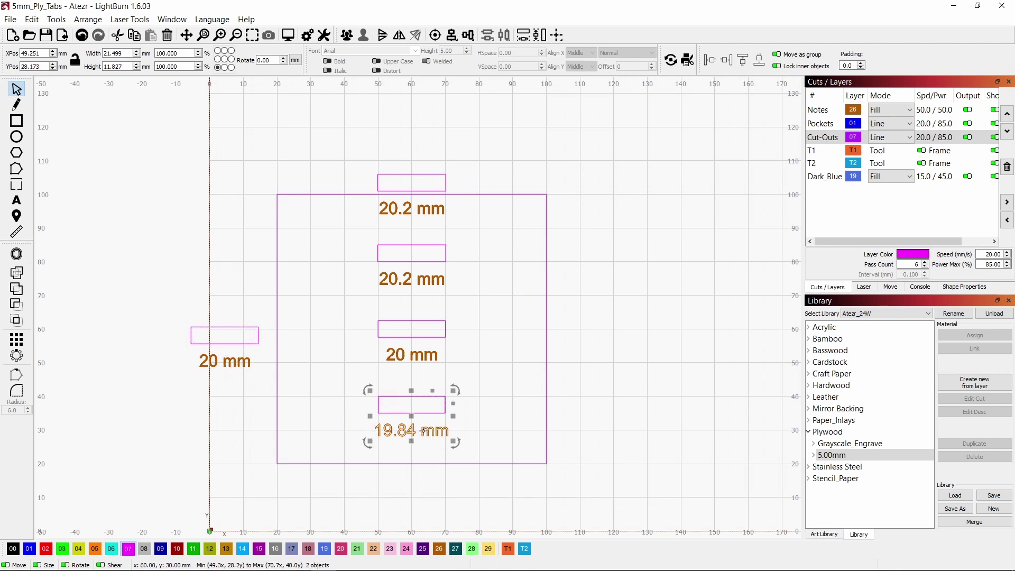
drag(415, 420, 607, 331)
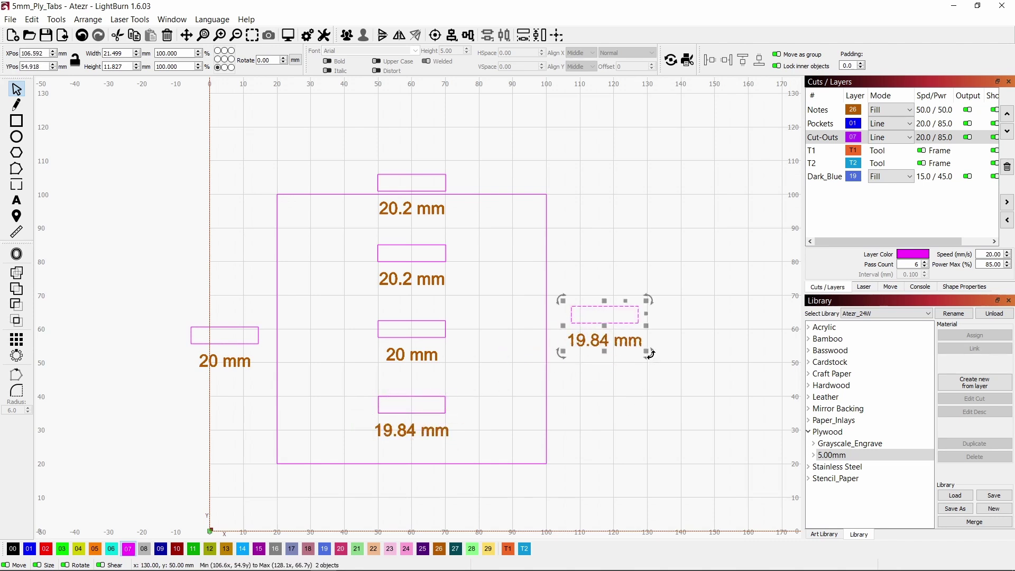
drag(650, 354, 568, 400)
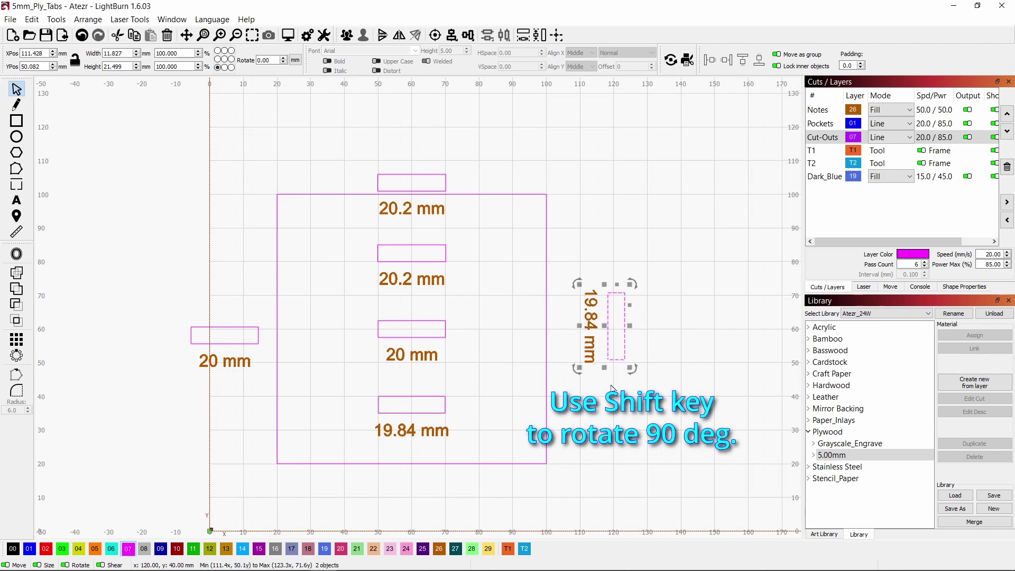
scroll(608, 342, up, 2)
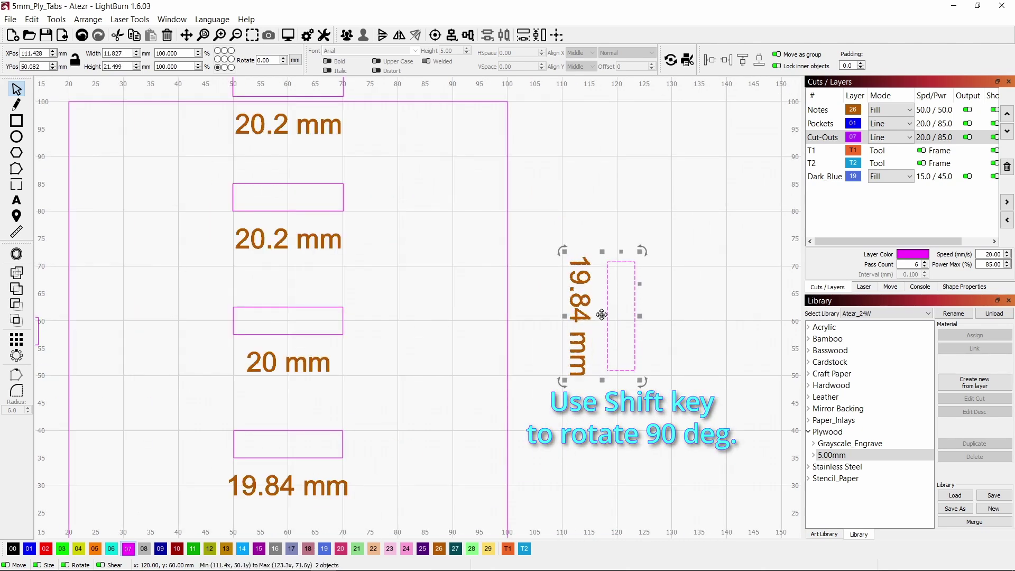
drag(602, 321, 507, 321)
click(664, 335)
scroll(665, 334, down, 3)
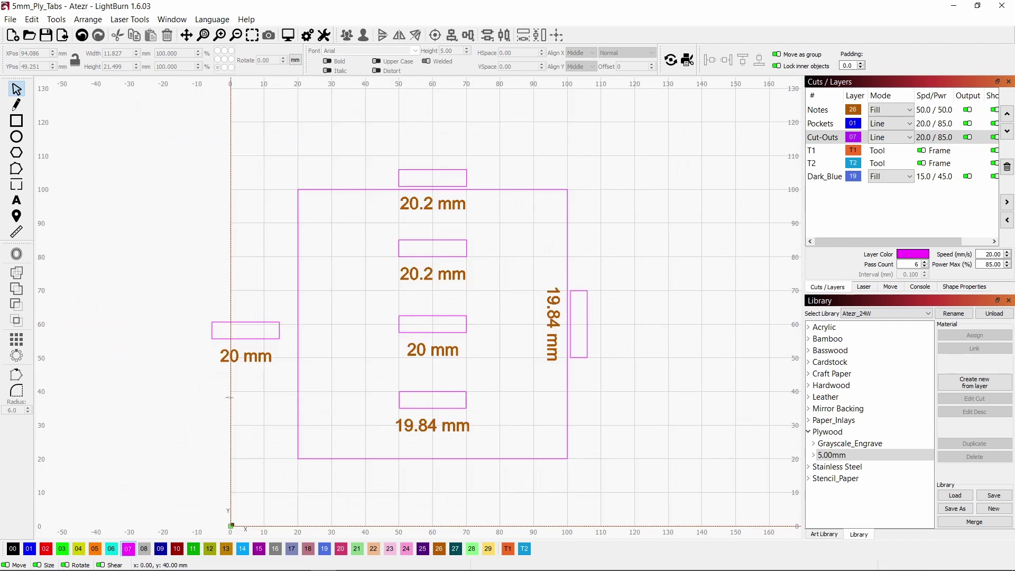
drag(287, 312, 180, 390)
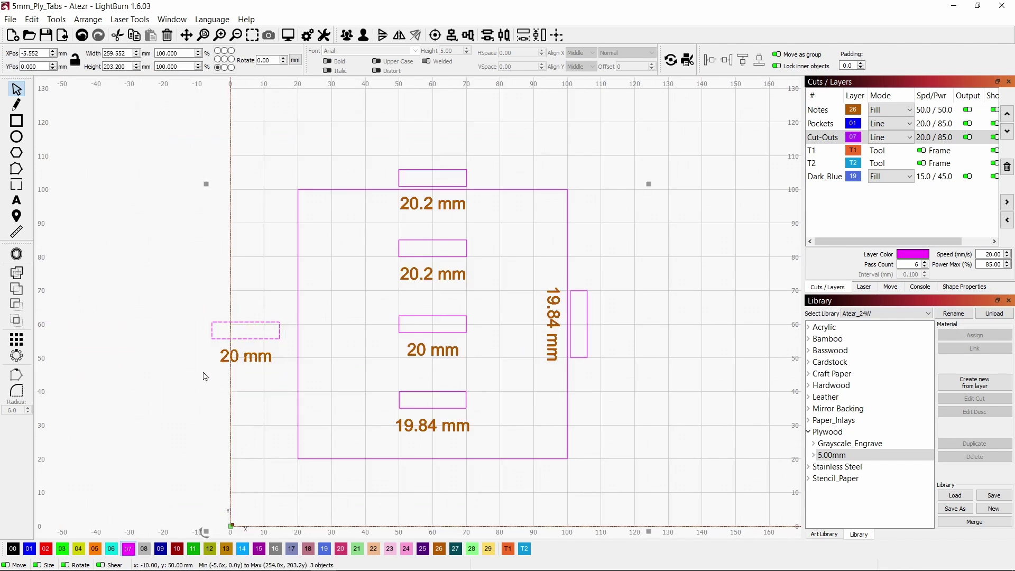
Rotate the left 20 mm slot and its label upright and set it against the plate's left edge.
click(209, 371)
drag(288, 310, 253, 371)
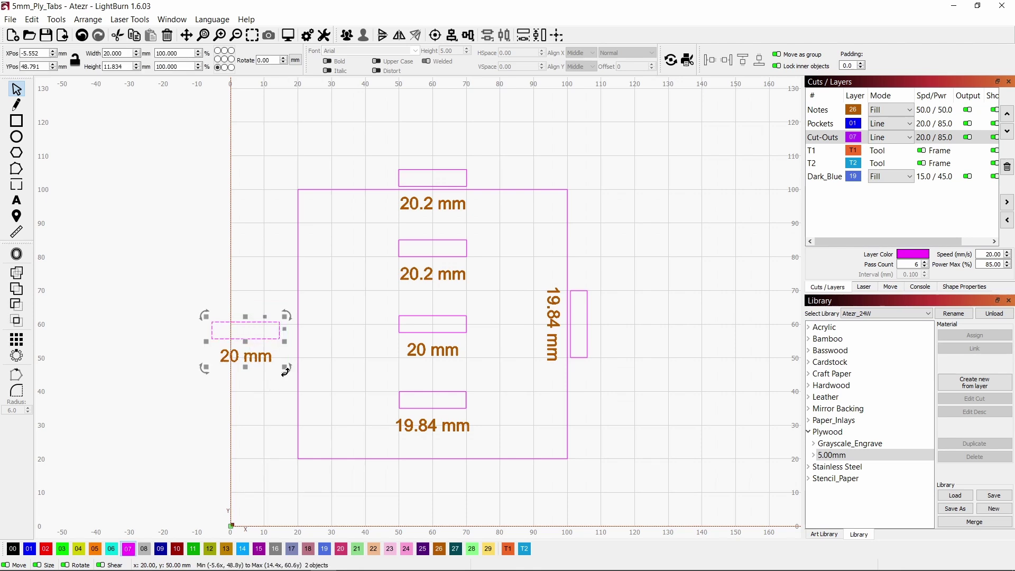
drag(202, 371, 267, 378)
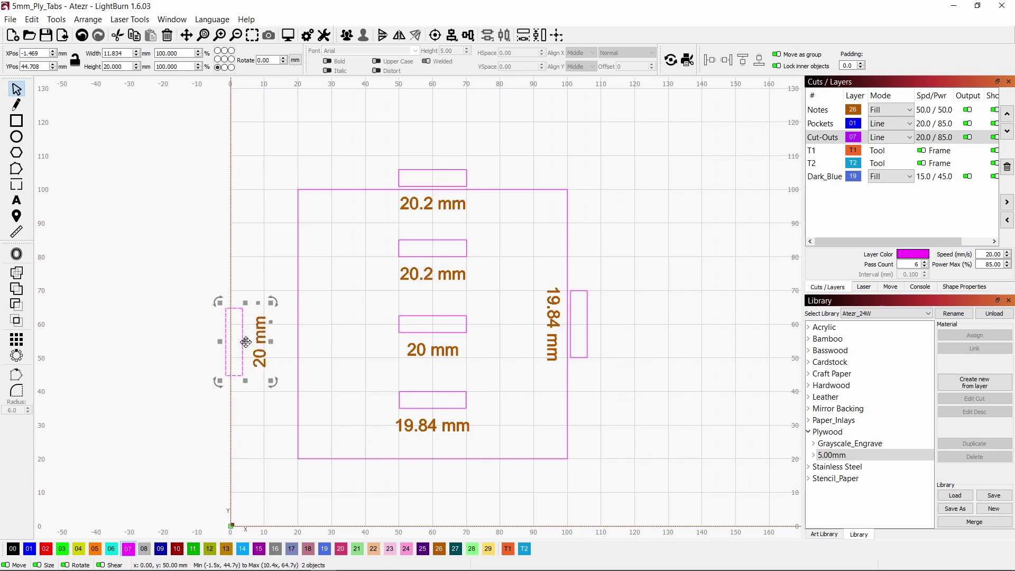
drag(246, 342, 295, 325)
click(642, 411)
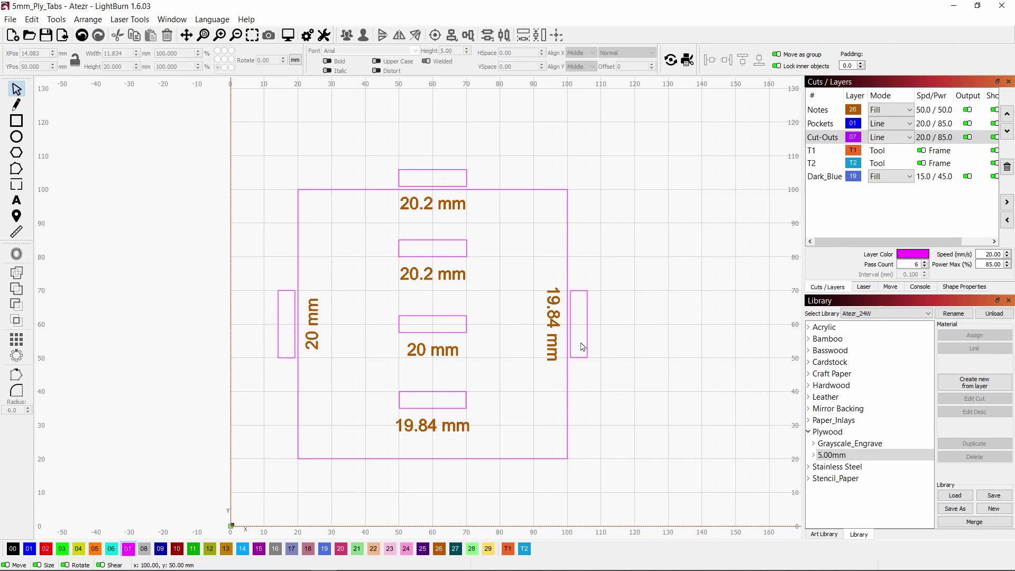
scroll(581, 346, up, 5)
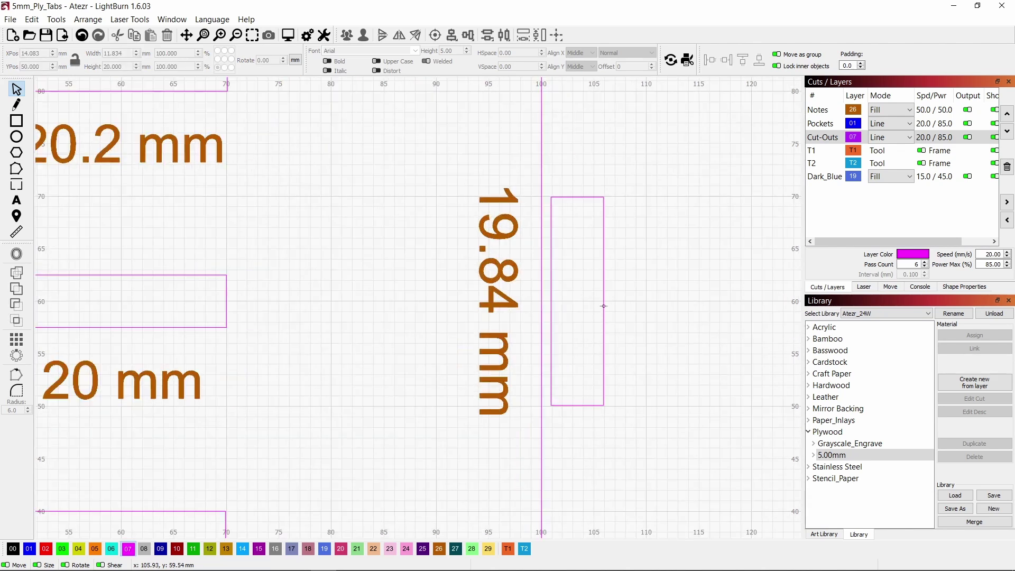
click(604, 305)
Move the right tab onto the plate's right edge at XPos 100 with a 2.5 mm nudge.
drag(575, 300, 540, 306)
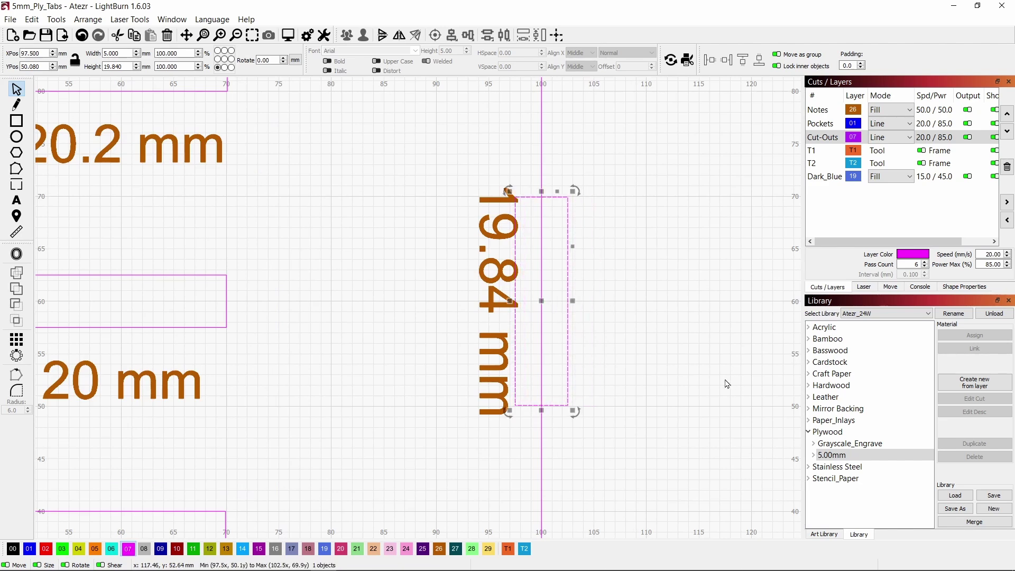
key(Right)
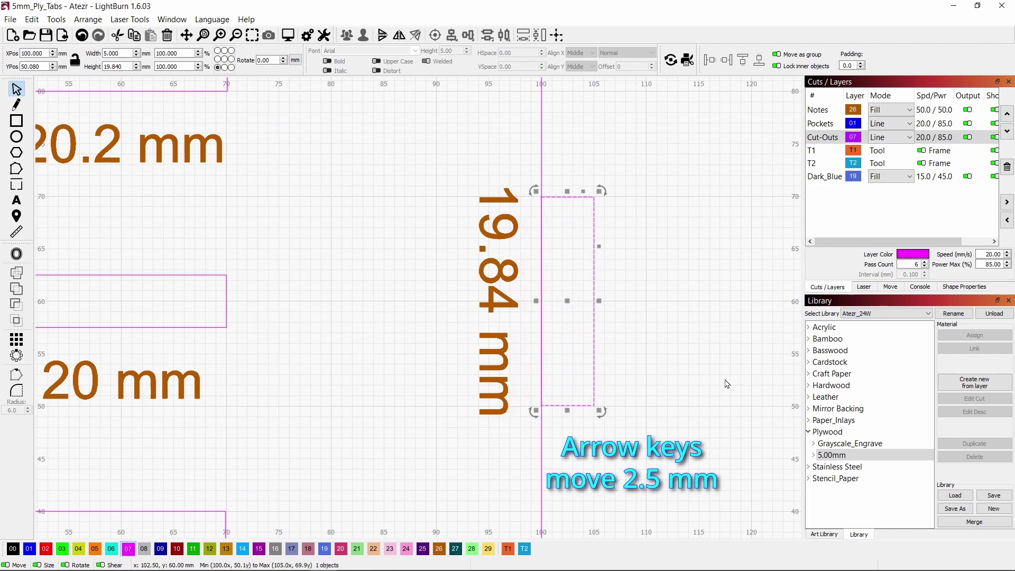
click(727, 383)
scroll(460, 380, down, 6)
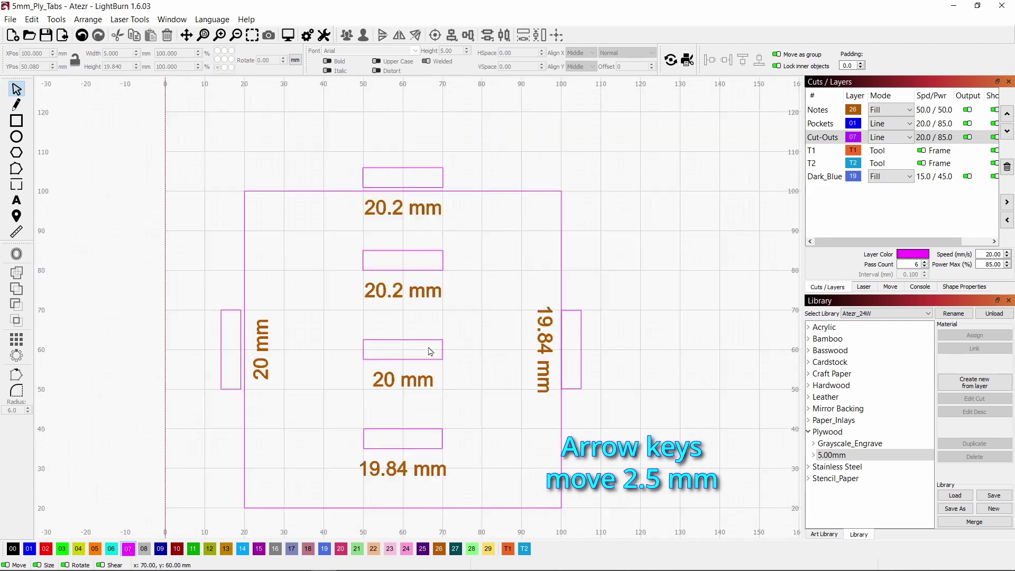
Place the top tab flush on the plate's top edge at YPos 100.
scroll(465, 209, up, 4)
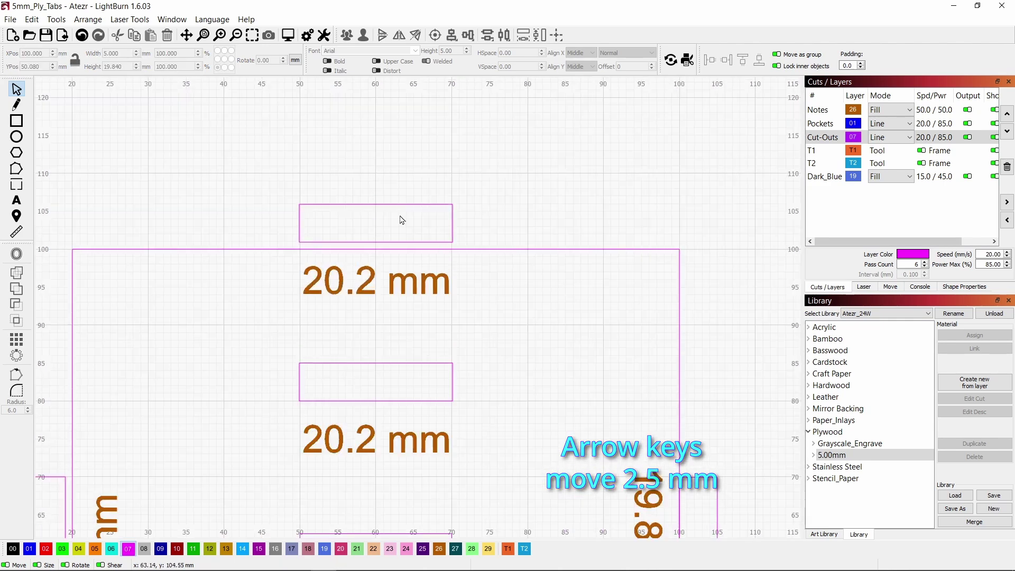
click(411, 194)
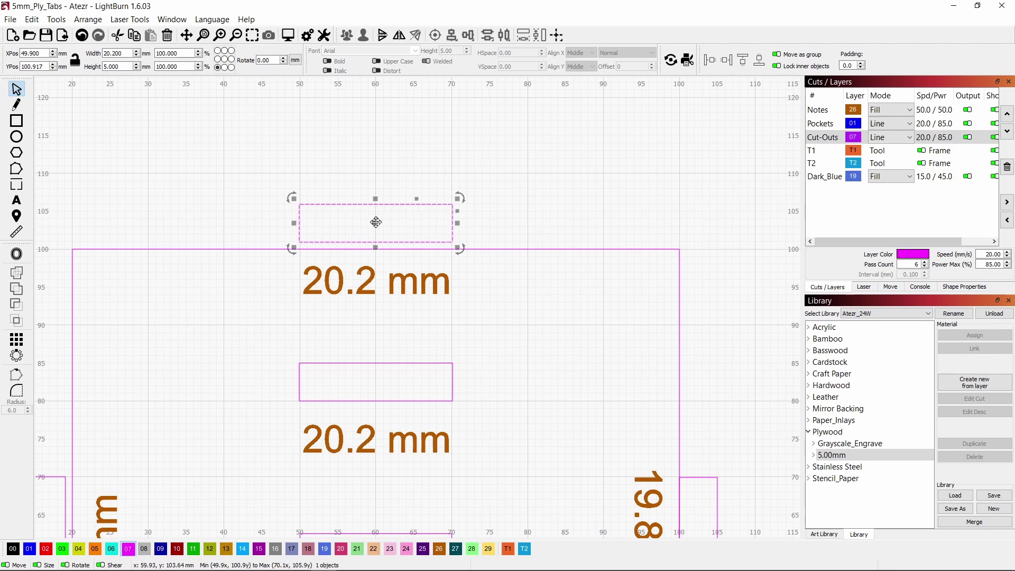
drag(375, 220, 374, 247)
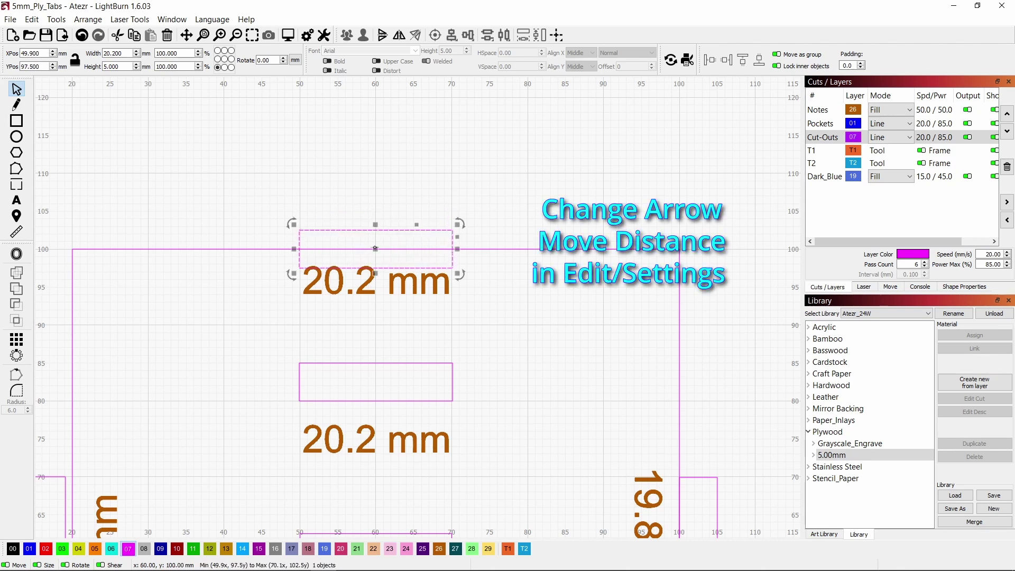
key(Up)
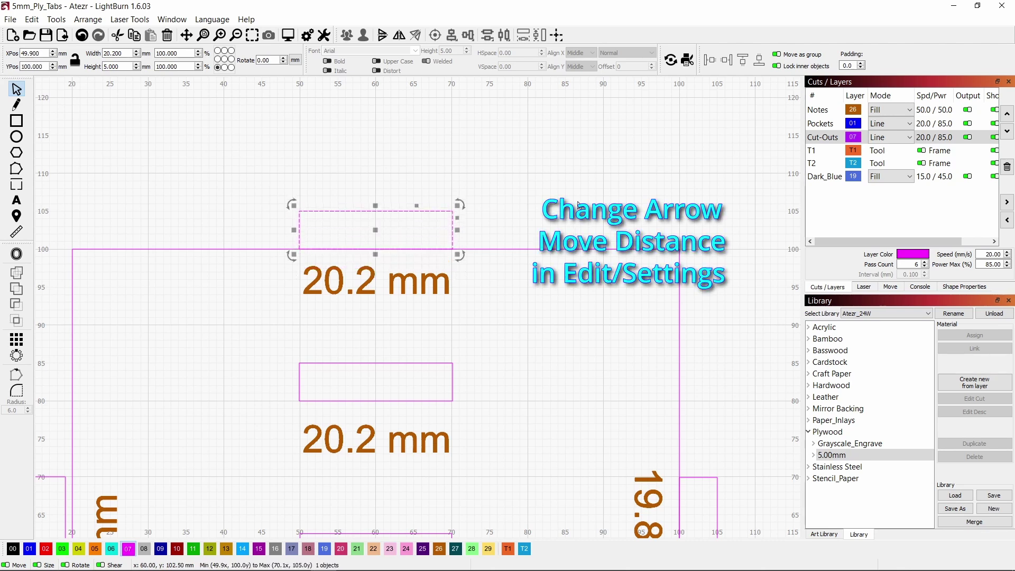
scroll(578, 205, down, 4)
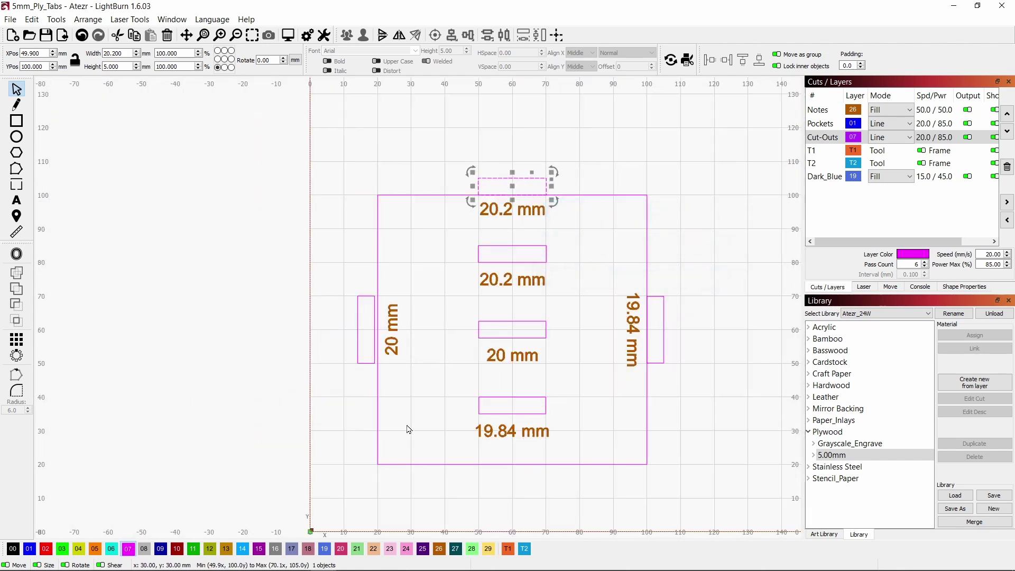
Set the left tab flush against the plate's left edge at XPos 15.
click(358, 355)
scroll(354, 370, up, 3)
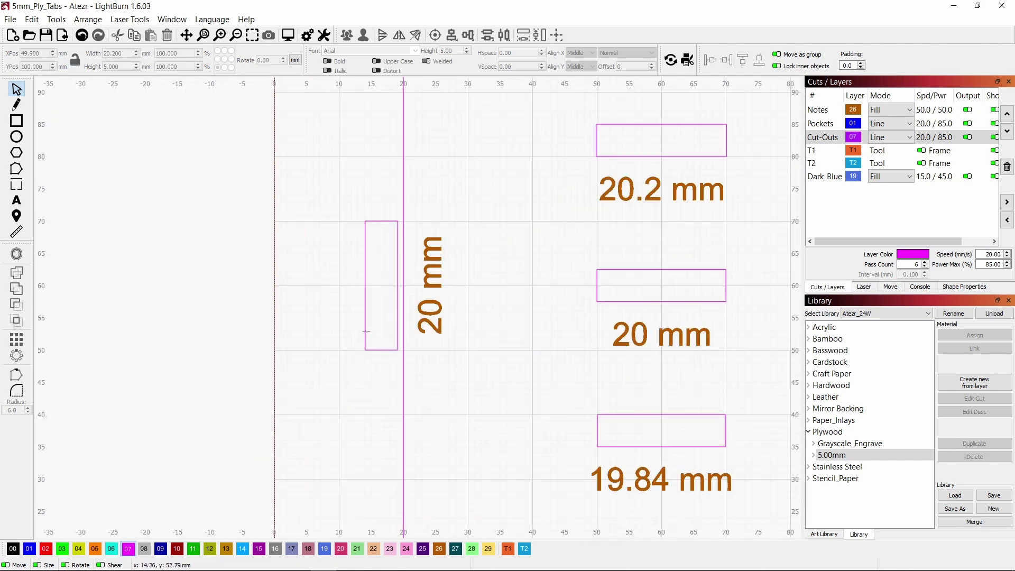
drag(380, 287, 399, 282)
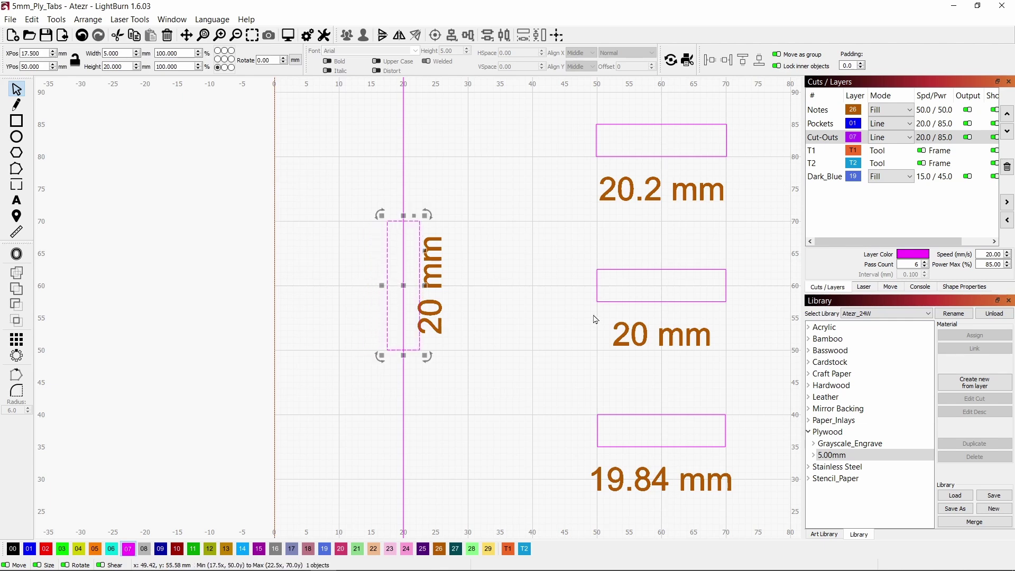
key(shift+Left)
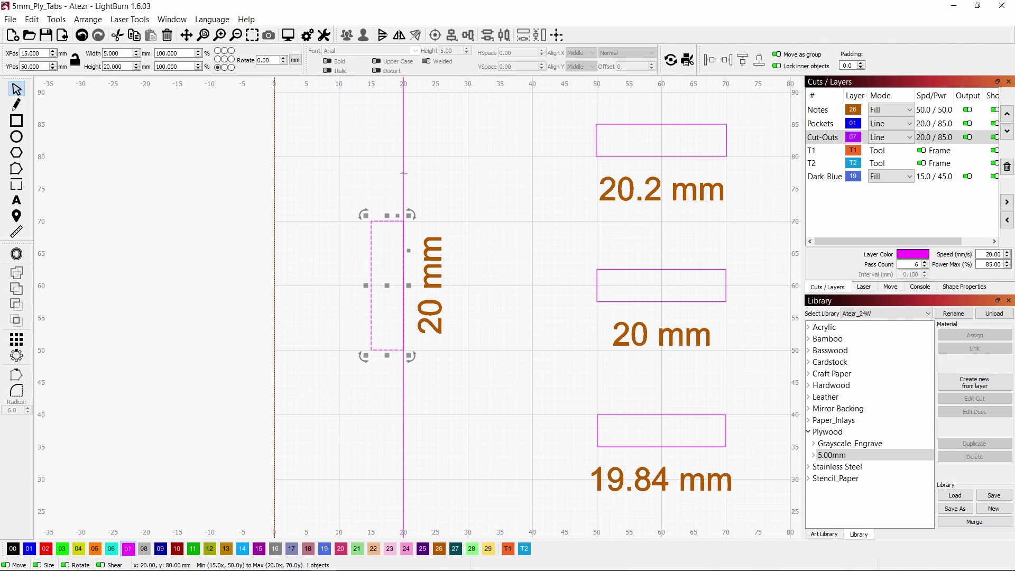
key(ctrl+a)
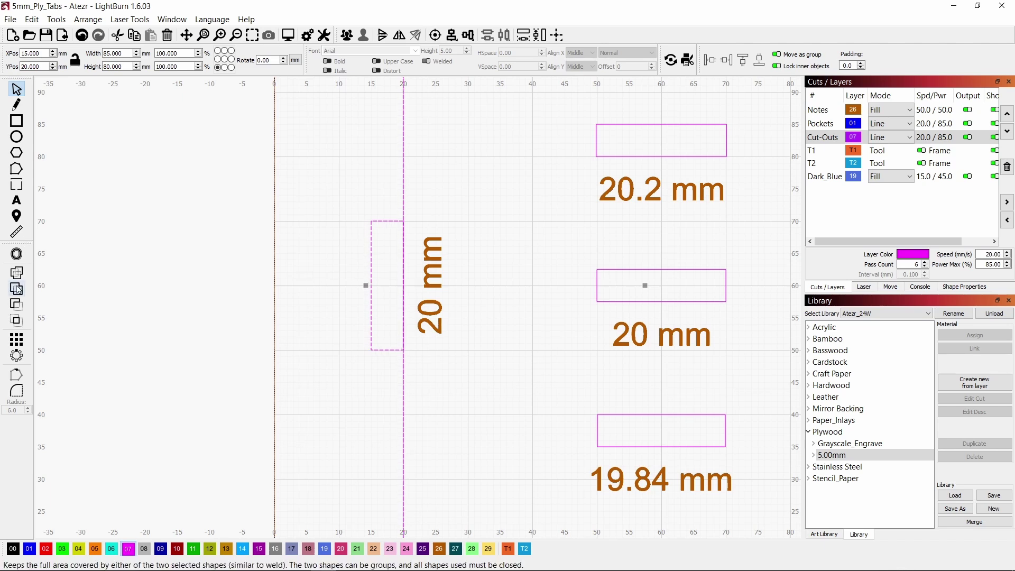
Weld the top tab into the square plate outline.
scroll(51, 298, down, 3)
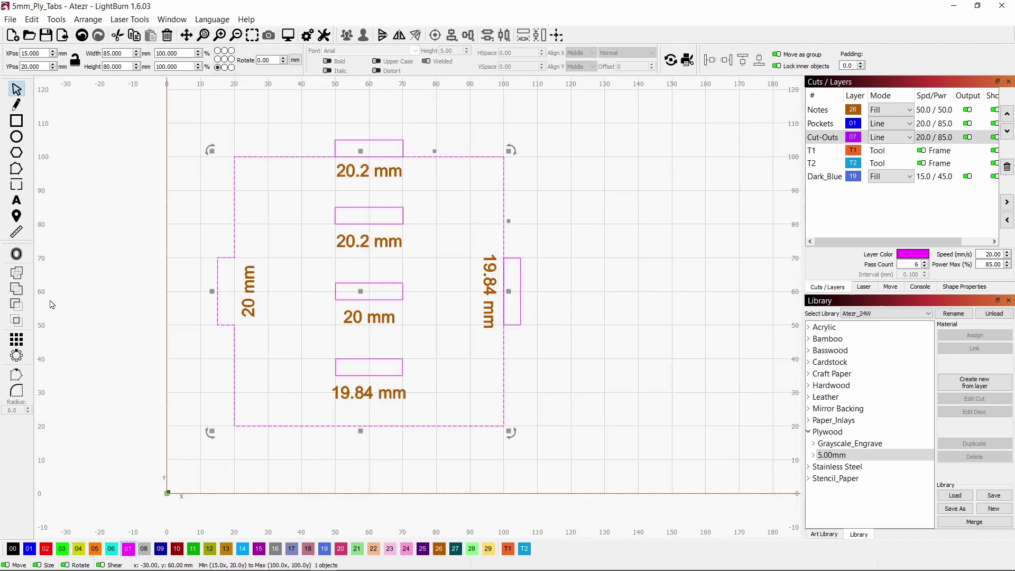
click(403, 195)
scroll(404, 193, up, 2)
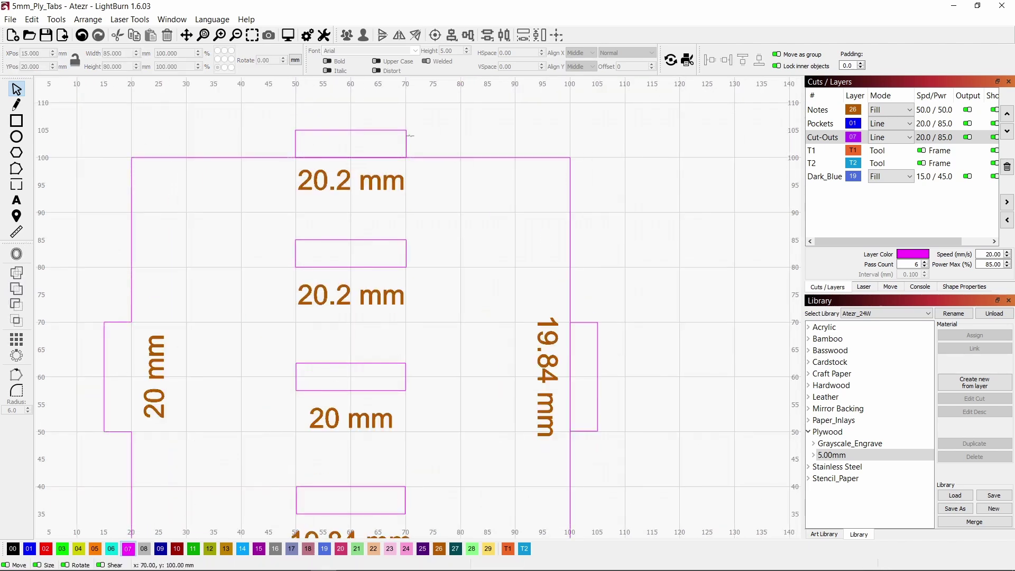
click(400, 130)
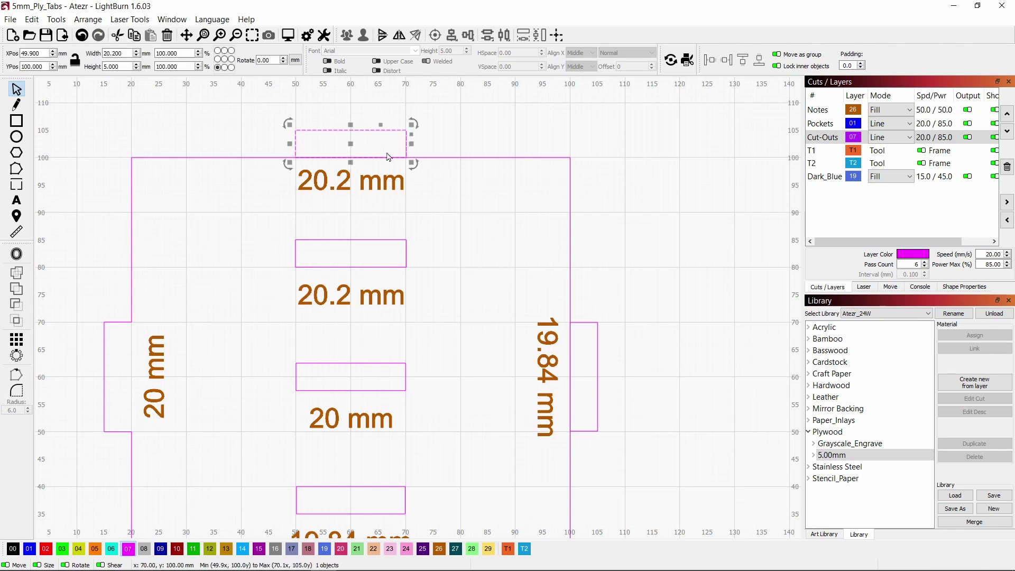
shift+click(459, 158)
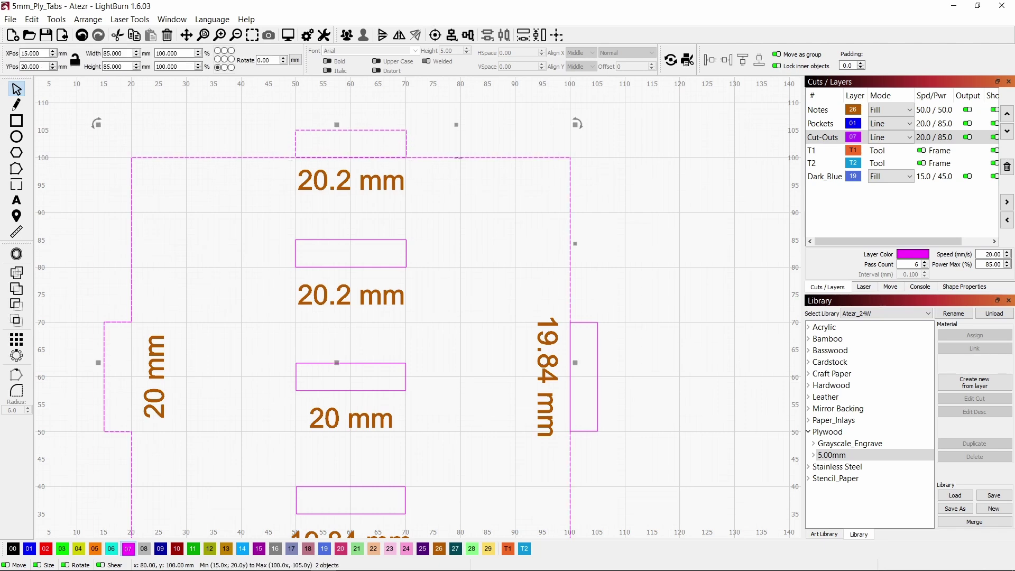
click(17, 290)
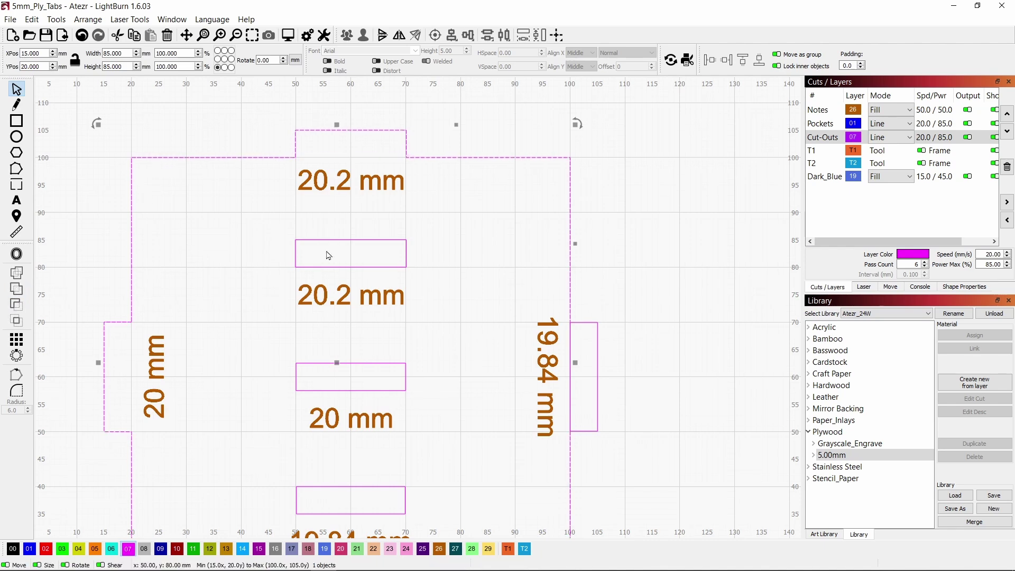
click(706, 270)
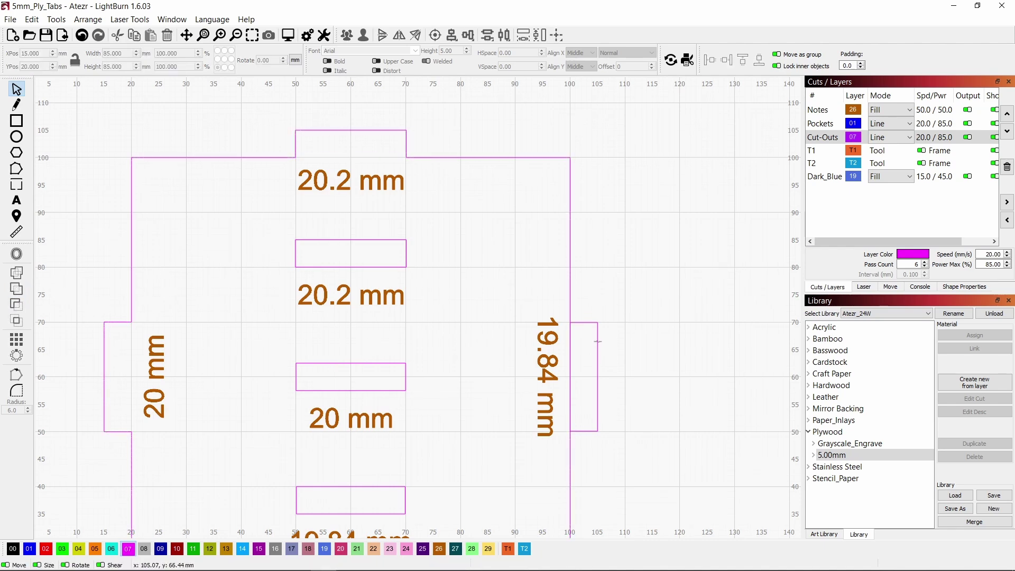
Weld the right tab into the plate outline with Alt+W.
click(597, 341)
shift+click(571, 293)
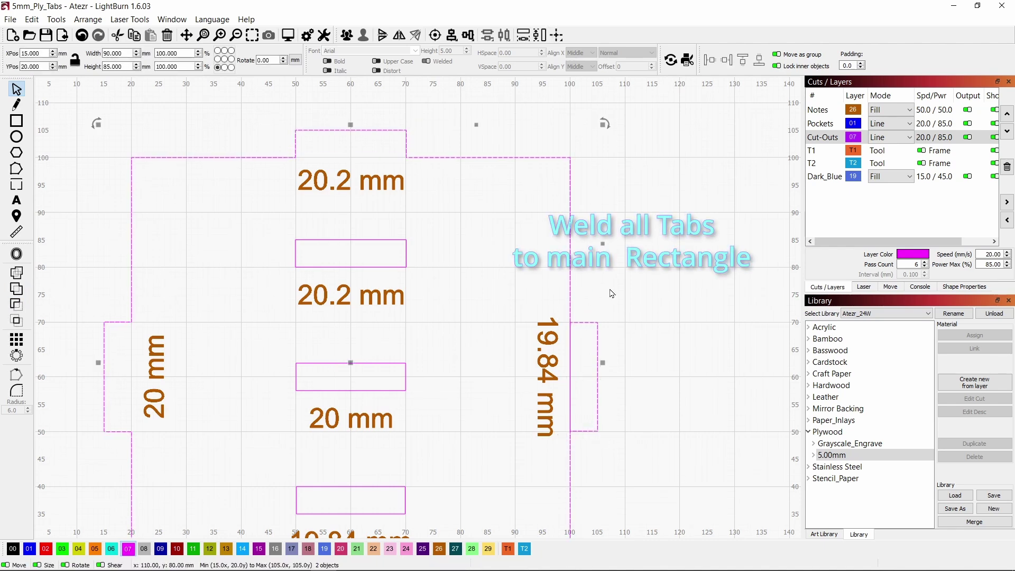
key(alt+w)
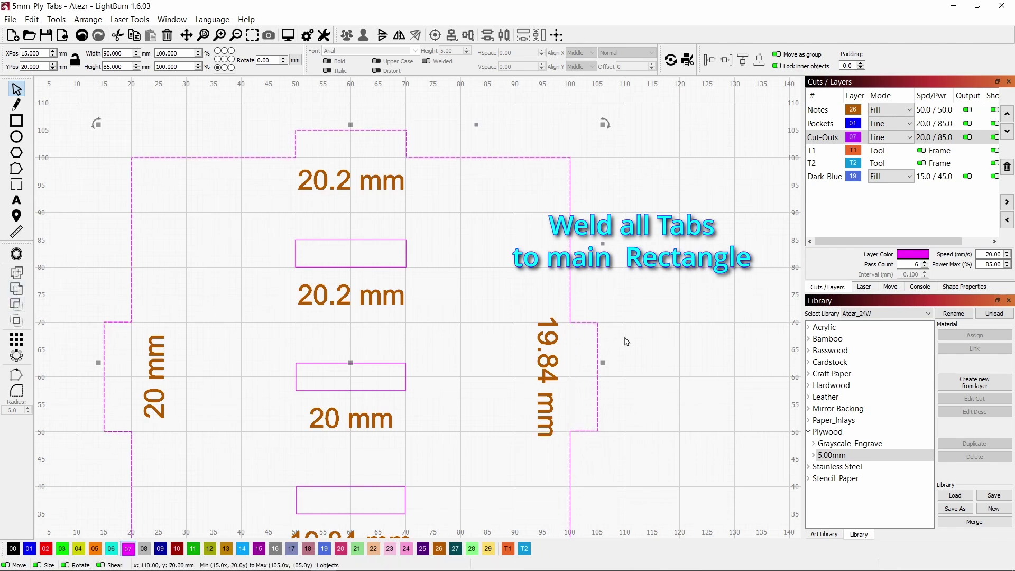
click(686, 343)
scroll(575, 333, down, 4)
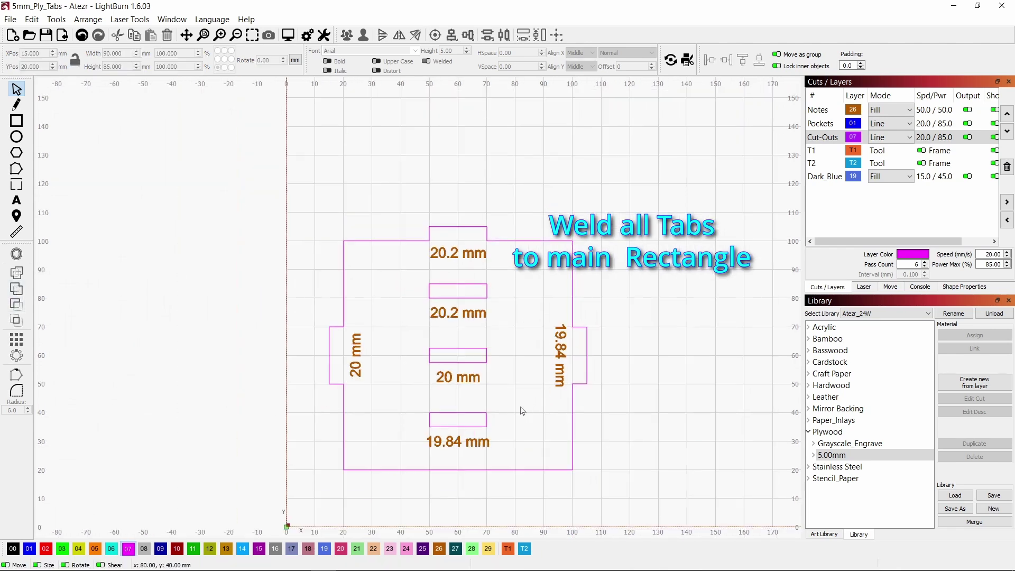
scroll(522, 410, up, 2)
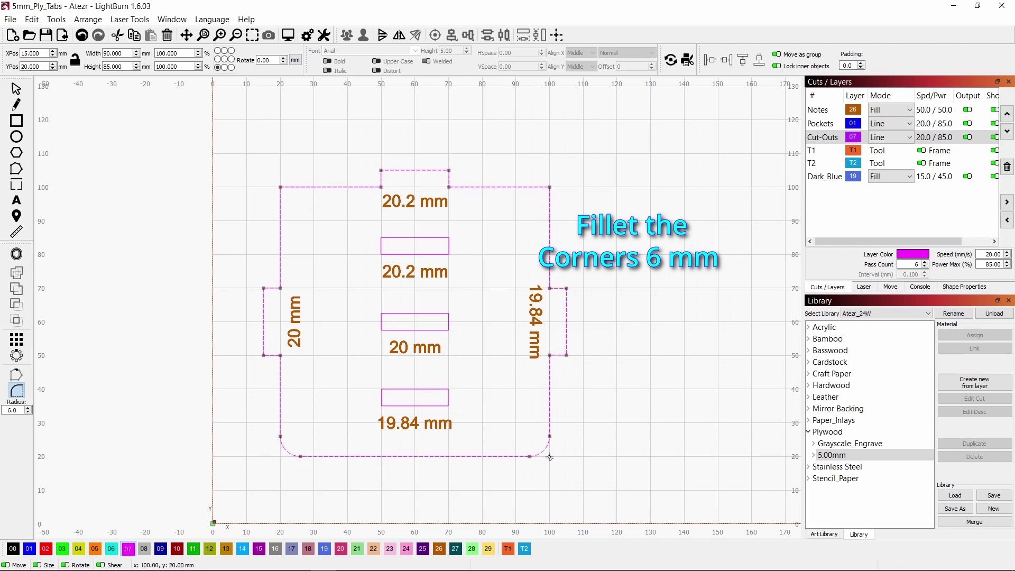
Fillet the plate outline's top-right and top-left corners at a 6 mm radius.
click(551, 187)
click(279, 187)
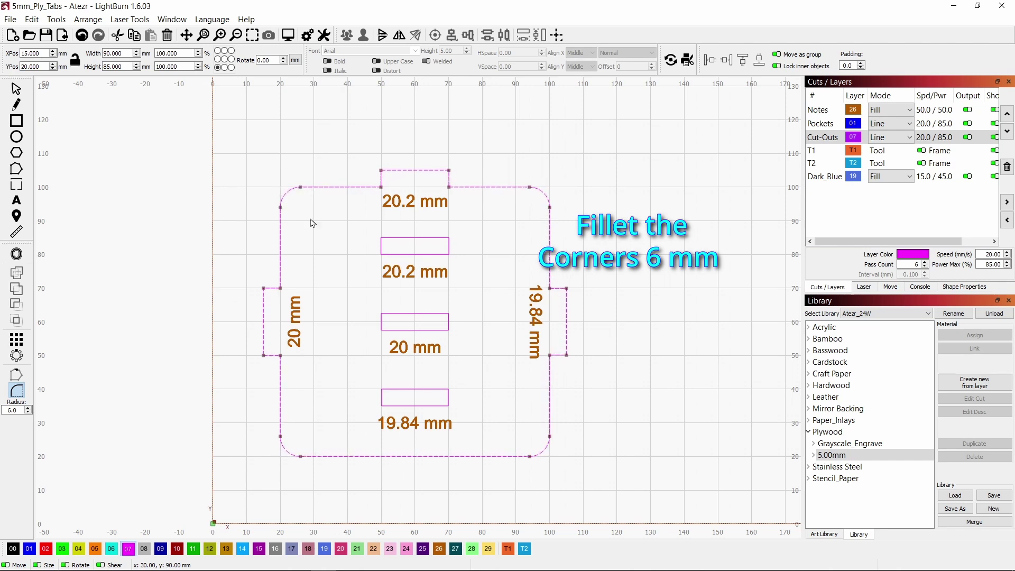
click(16, 89)
click(61, 189)
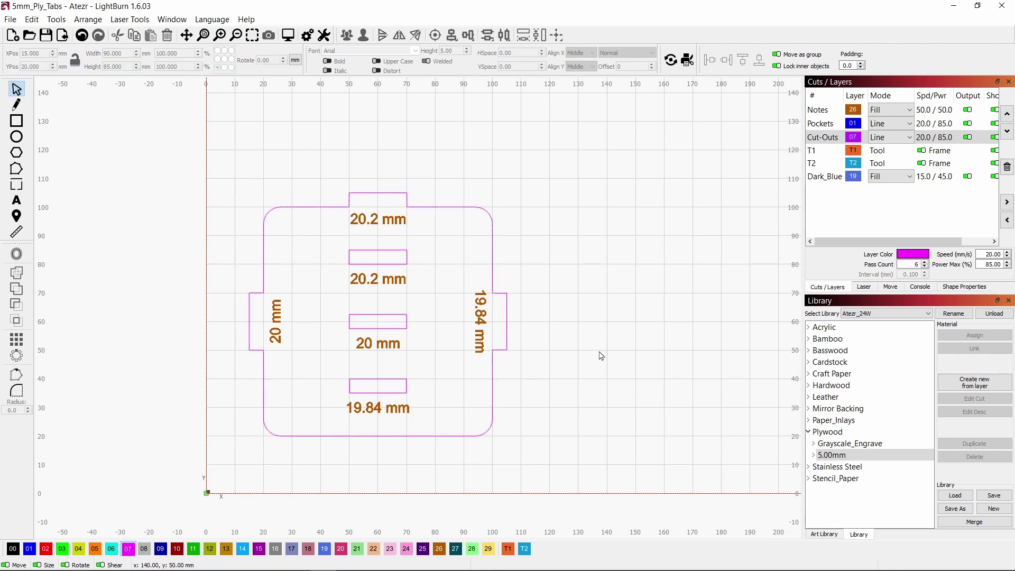
Group the plate outline, slots and all labels into one object.
scroll(343, 389, down, 2)
scroll(342, 389, down, 1)
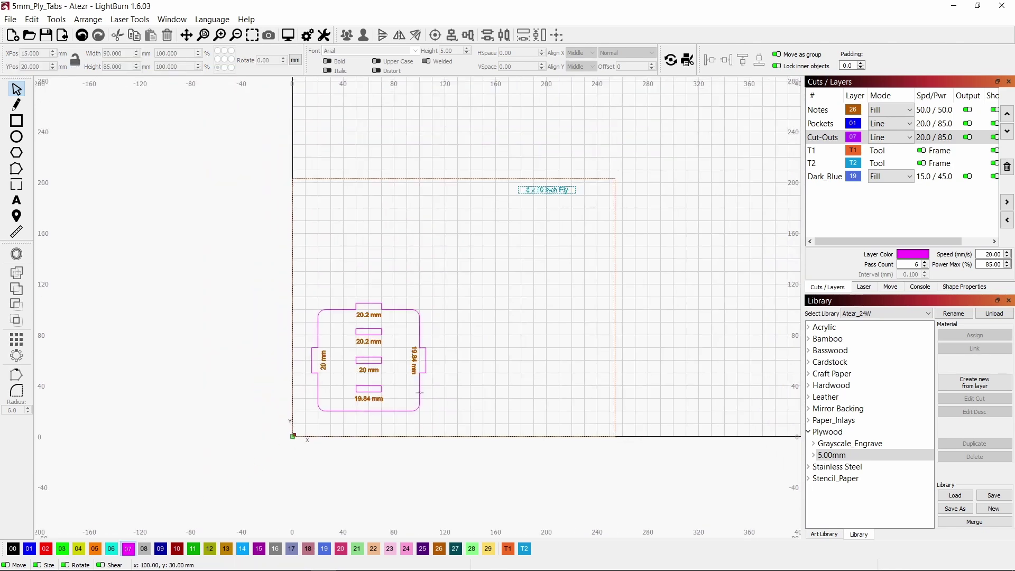
scroll(420, 392, up, 2)
scroll(349, 390, up, 1)
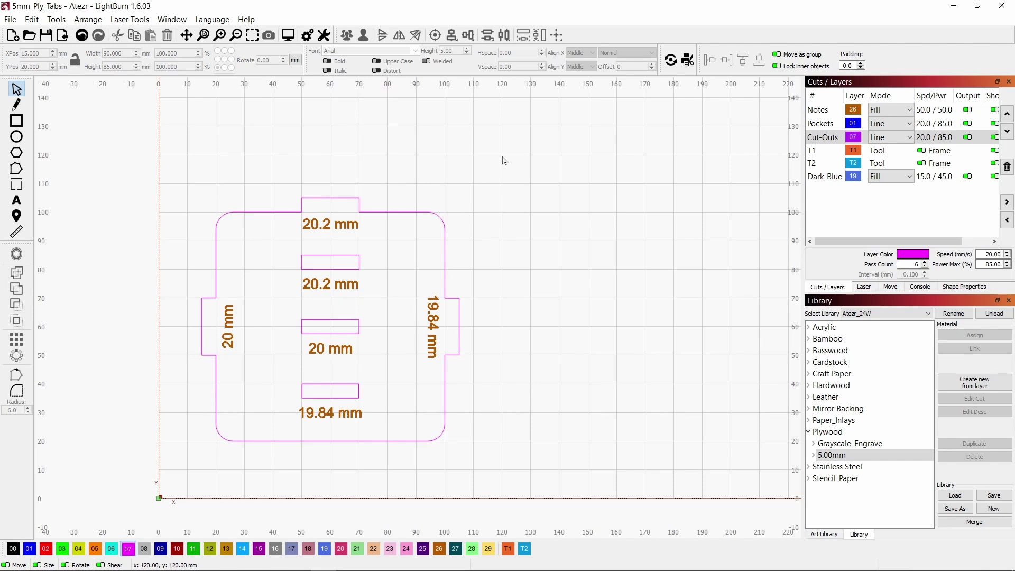
drag(502, 156, 181, 477)
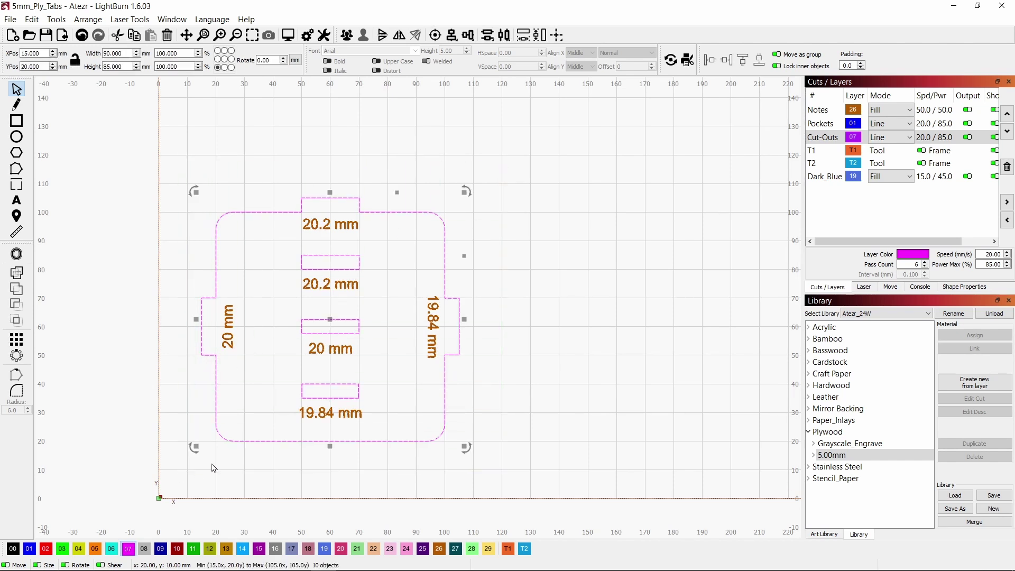
click(347, 36)
click(596, 326)
Drag a spare copy of the grouped plate into the scratch area at X 485 mm.
scroll(596, 326, down, 5)
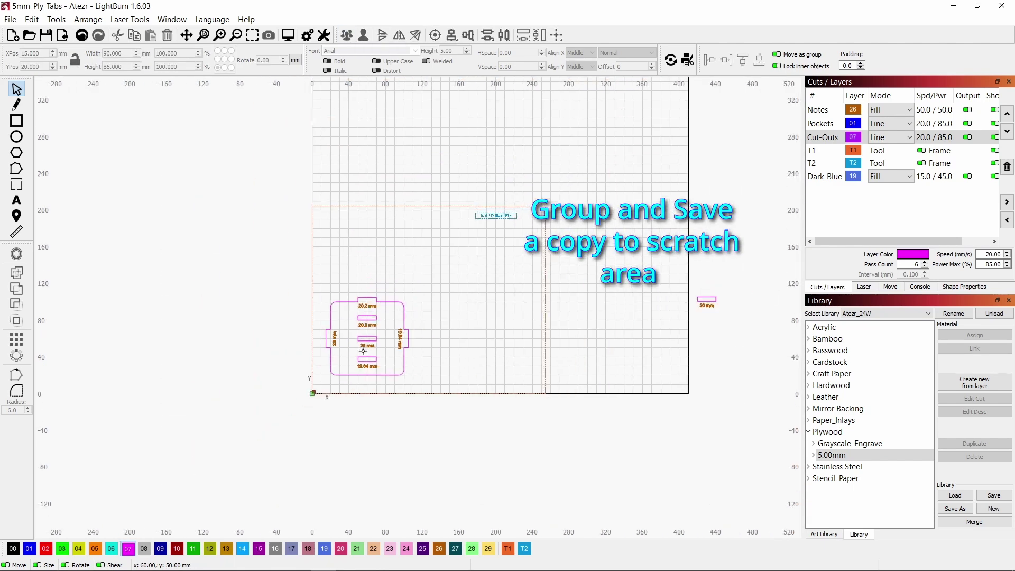
scroll(429, 362, up, 3)
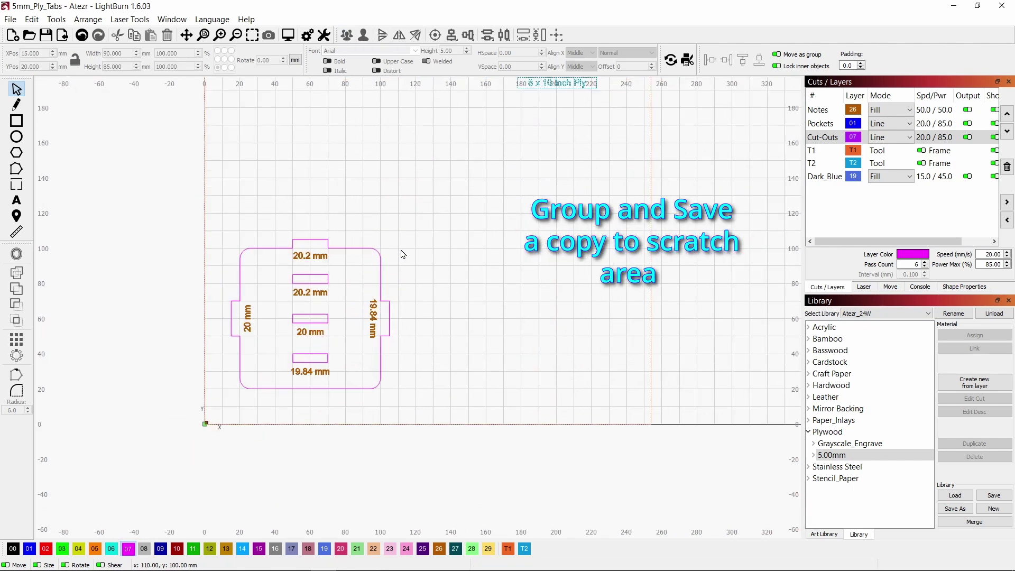
drag(410, 232, 227, 411)
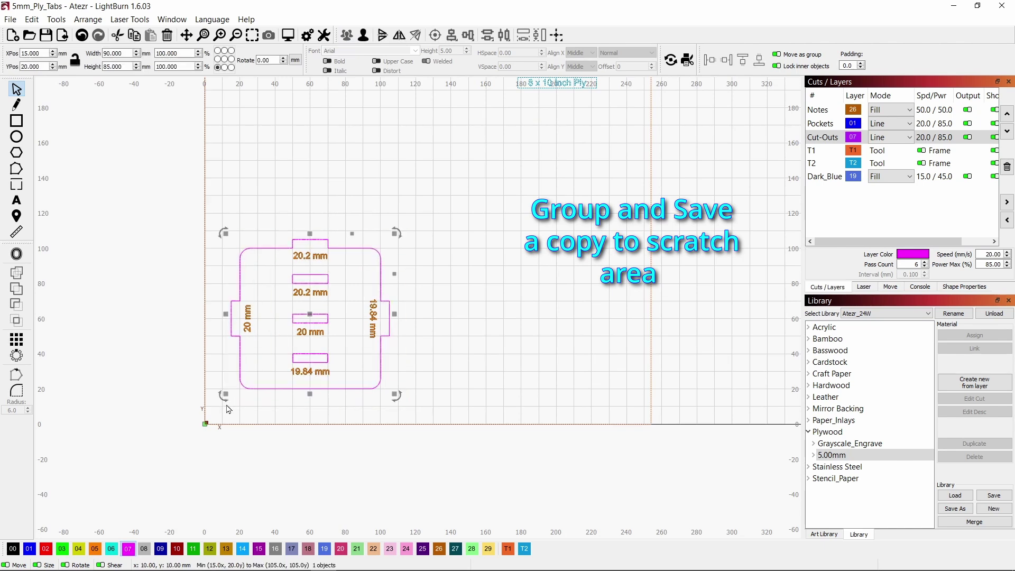
scroll(312, 315, down, 4)
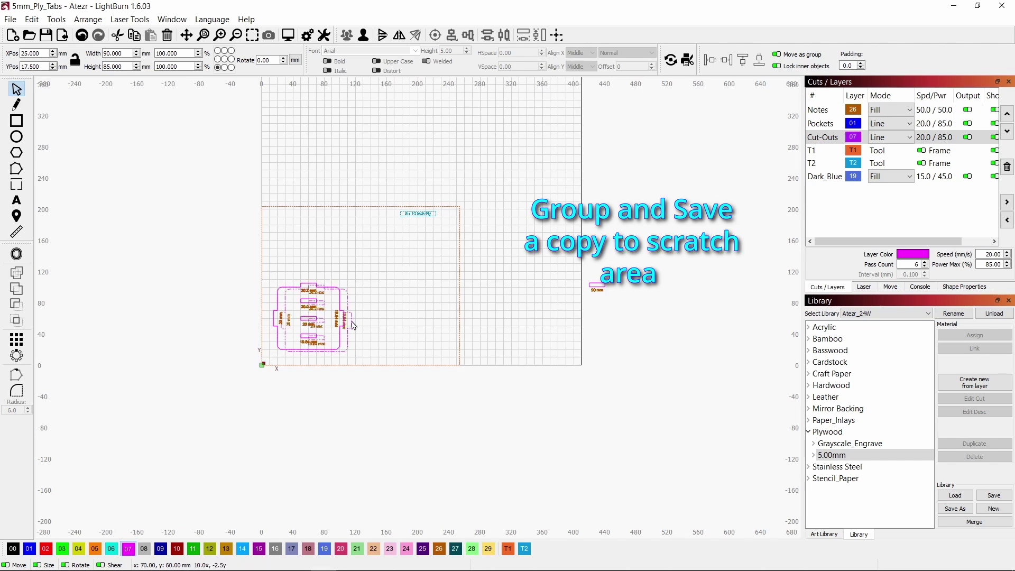
drag(309, 317, 684, 292)
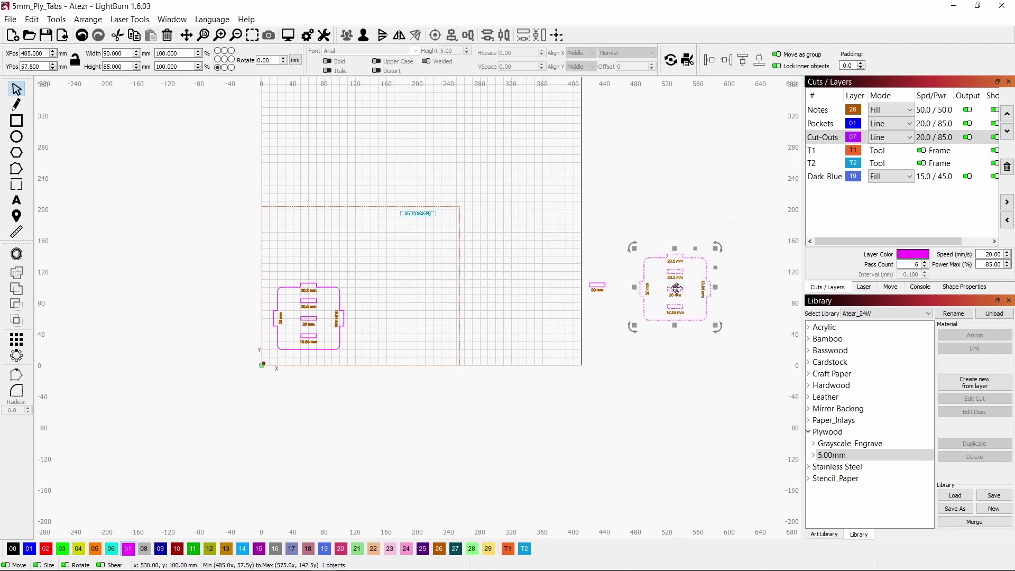
click(651, 418)
scroll(674, 296, up, 5)
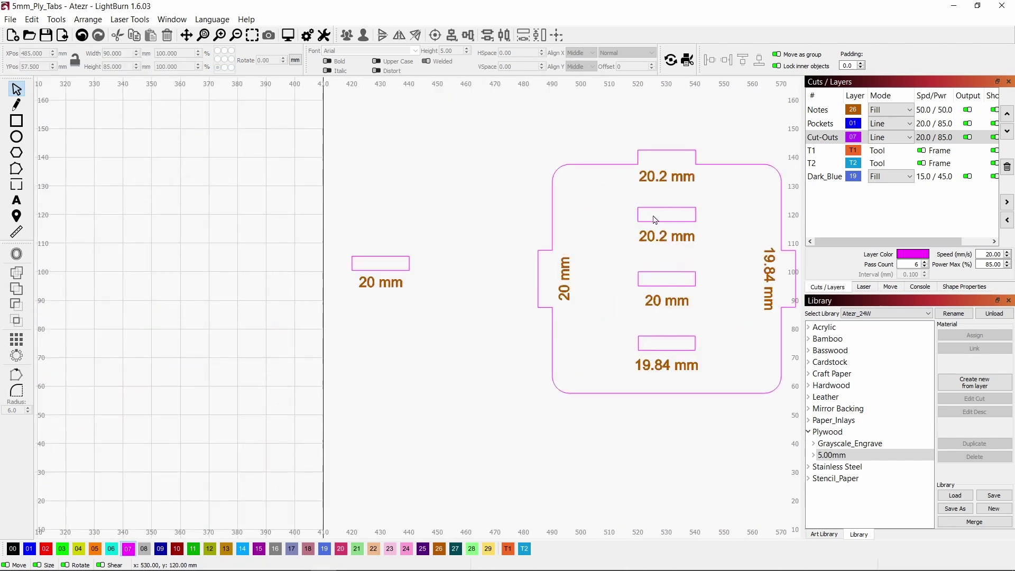
scroll(741, 311, down, 5)
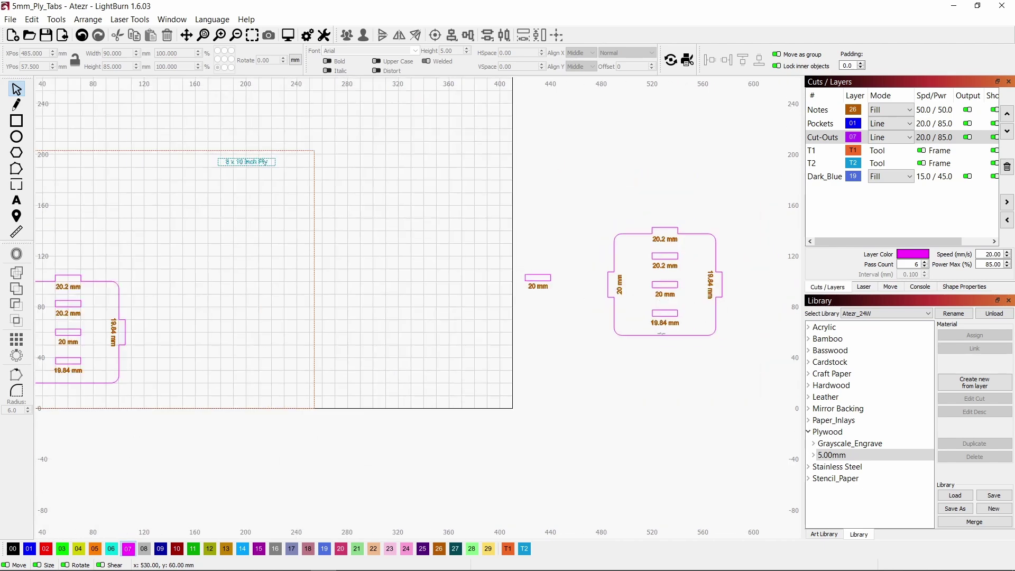
scroll(124, 352, up, 3)
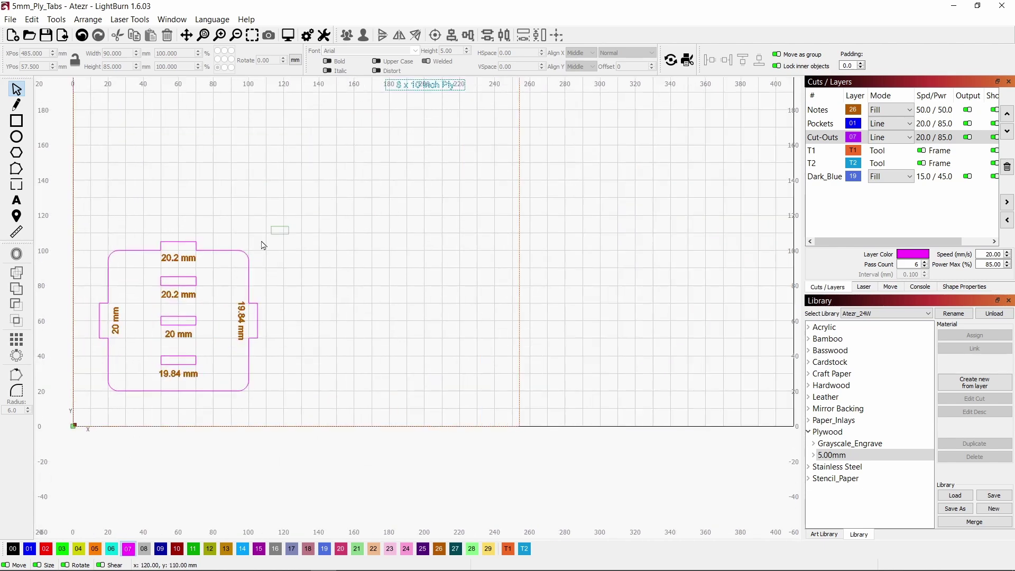
drag(289, 226, 96, 405)
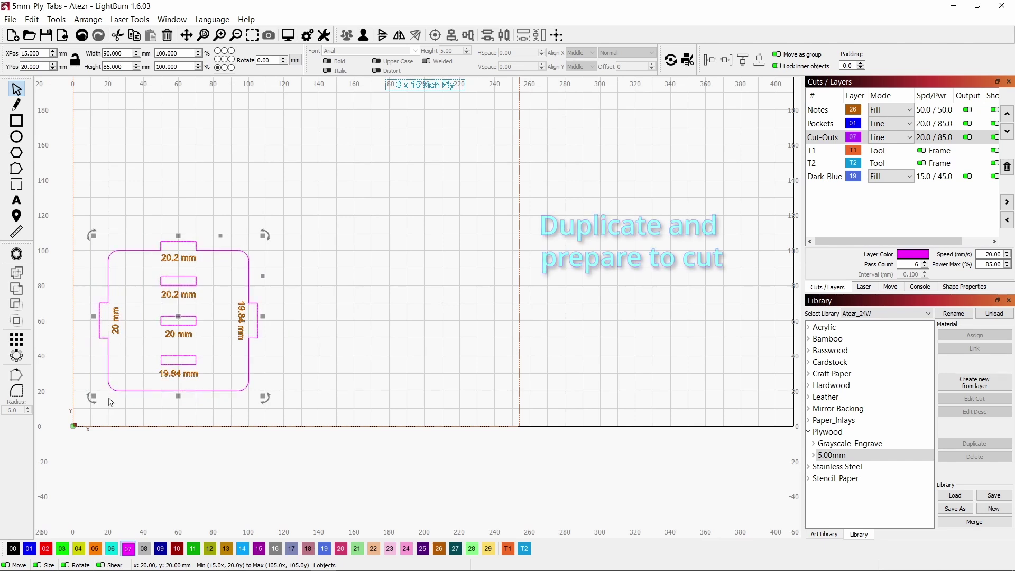
Duplicate the plate with Ctrl+D and nudge the copy right until it clears the original.
key(ctrl+d)
key(Right)
key(Right)
key(Right)
key(Right)
key(Right)
key(Right)
key(Right)
key(Right)
key(Right)
key(Right)
key(Right)
key(Right)
key(Right)
key(Right)
key(Right)
key(Right)
key(Right)
key(Right)
key(Right)
key(Right)
key(Right)
key(Right)
key(Right)
key(Right)
key(Right)
key(Right)
key(Right)
key(Right)
key(Right)
key(Right)
key(Right)
key(Right)
key(Right)
key(Right)
key(Right)
key(Right)
key(Right)
key(Right)
key(Right)
key(Right)
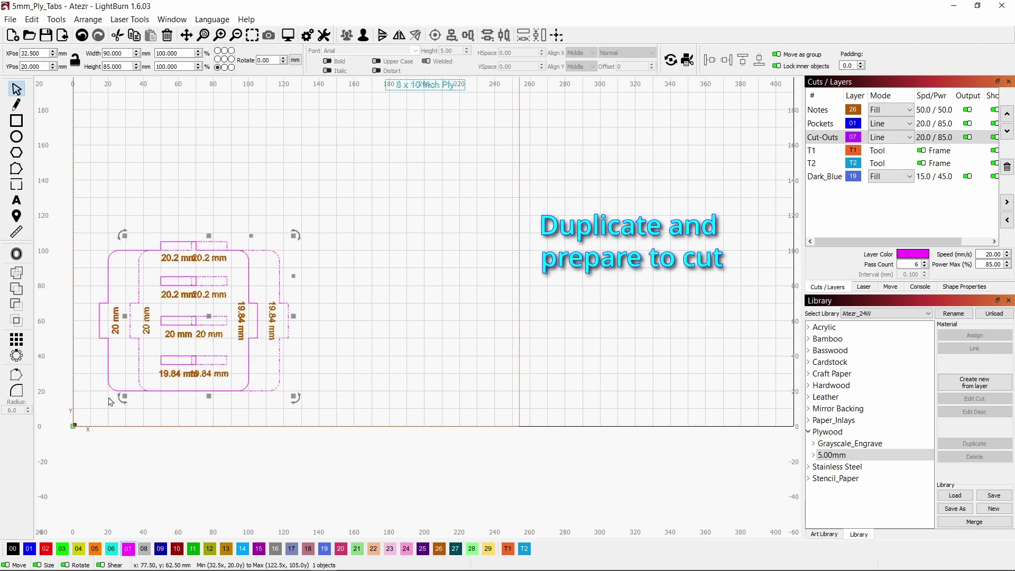
key(Right)
key(Right)
key(Right)
key(Right)
key(Right)
key(Right)
key(Right)
key(Right)
key(Right)
key(Right)
key(Right)
key(Right)
key(Right)
key(Right)
key(Right)
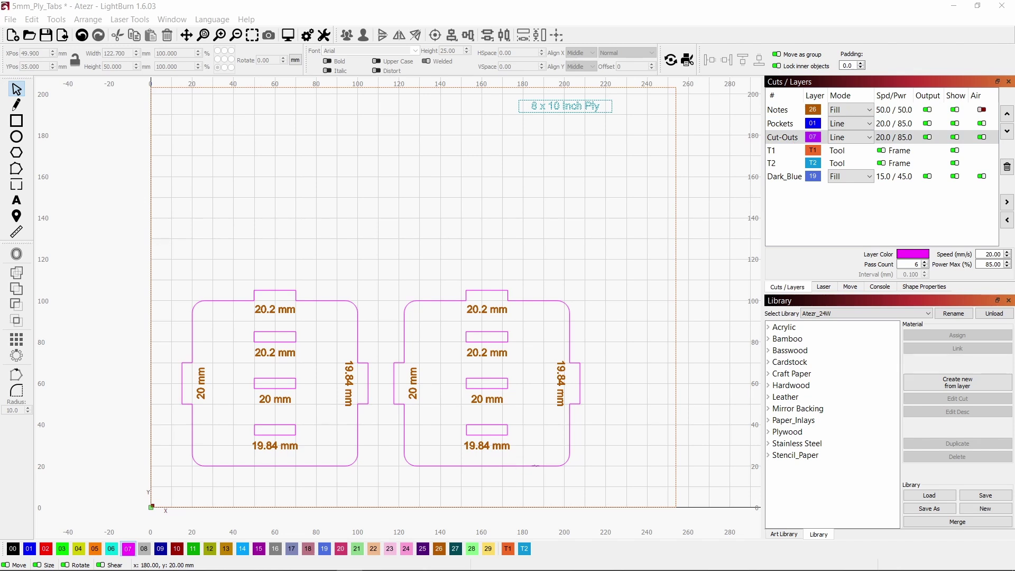
Move the slots of both plates to the Pockets layer, hiding the Notes labels meanwhile.
click(955, 110)
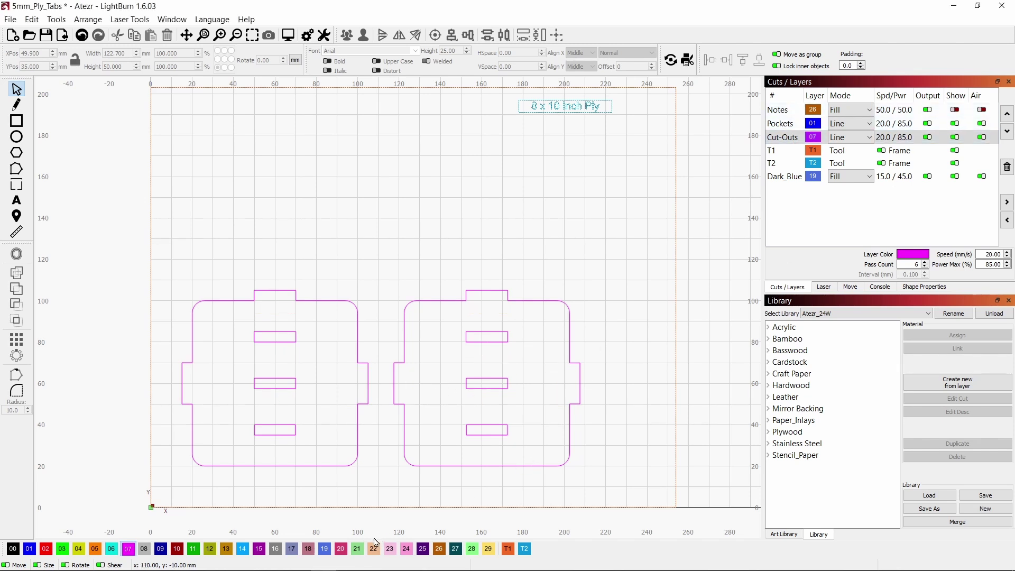
drag(528, 330, 438, 456)
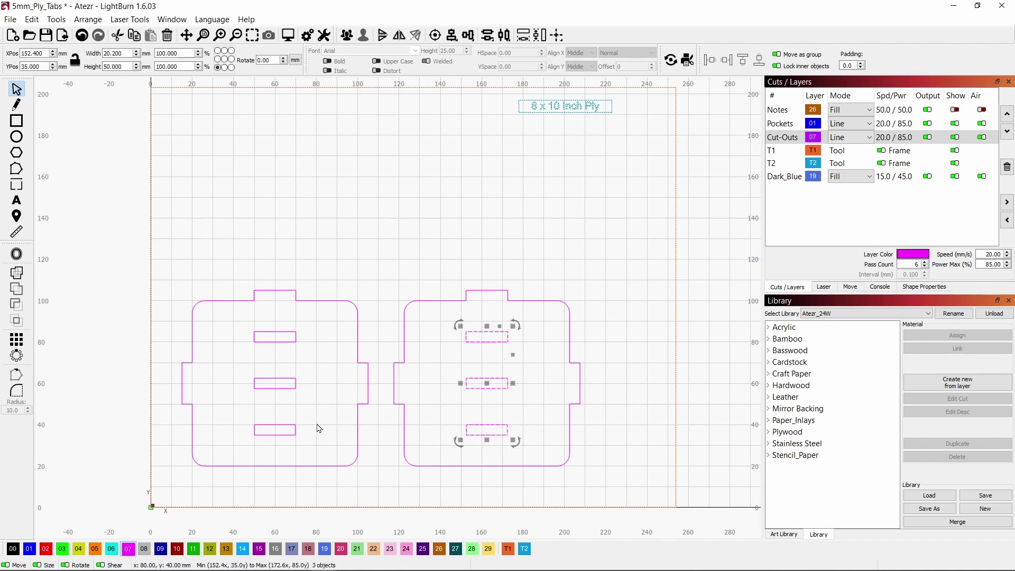
drag(320, 322, 244, 444)
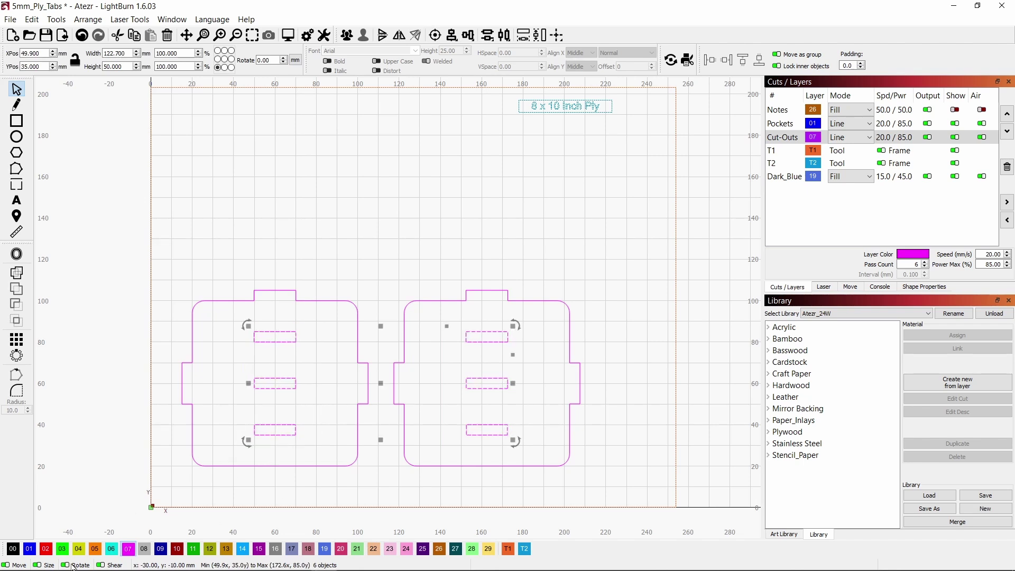
click(30, 552)
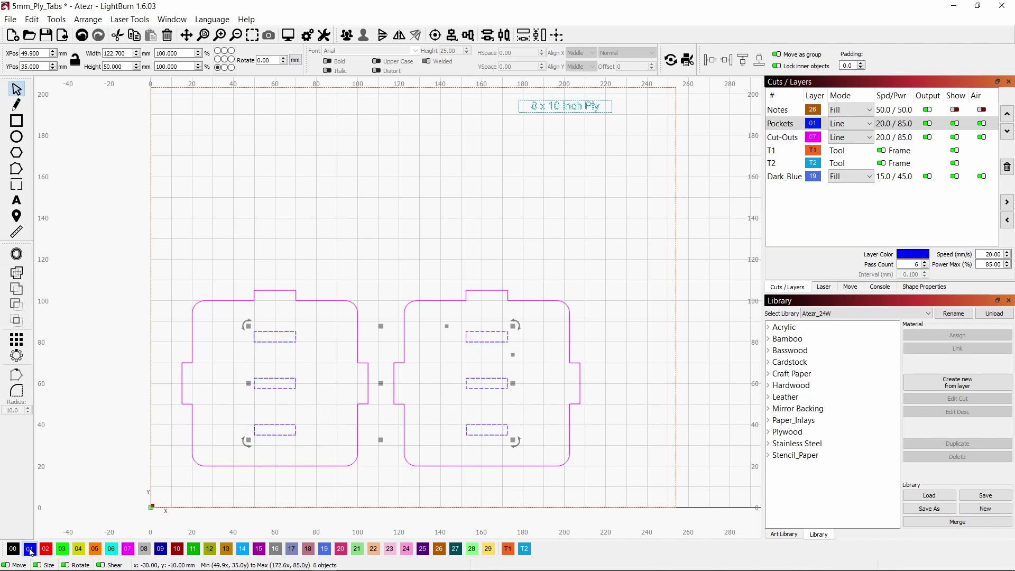
click(617, 450)
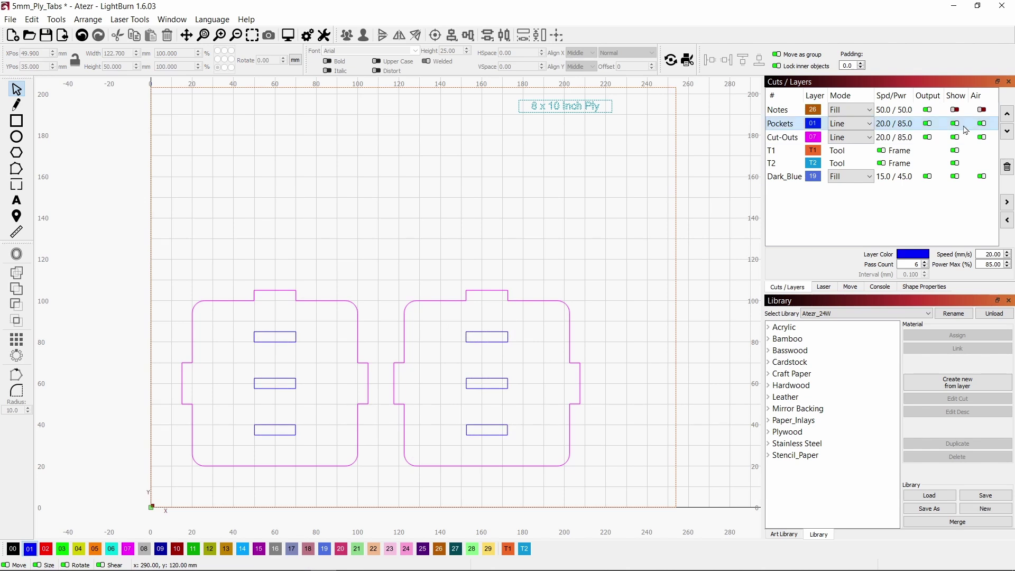
click(954, 109)
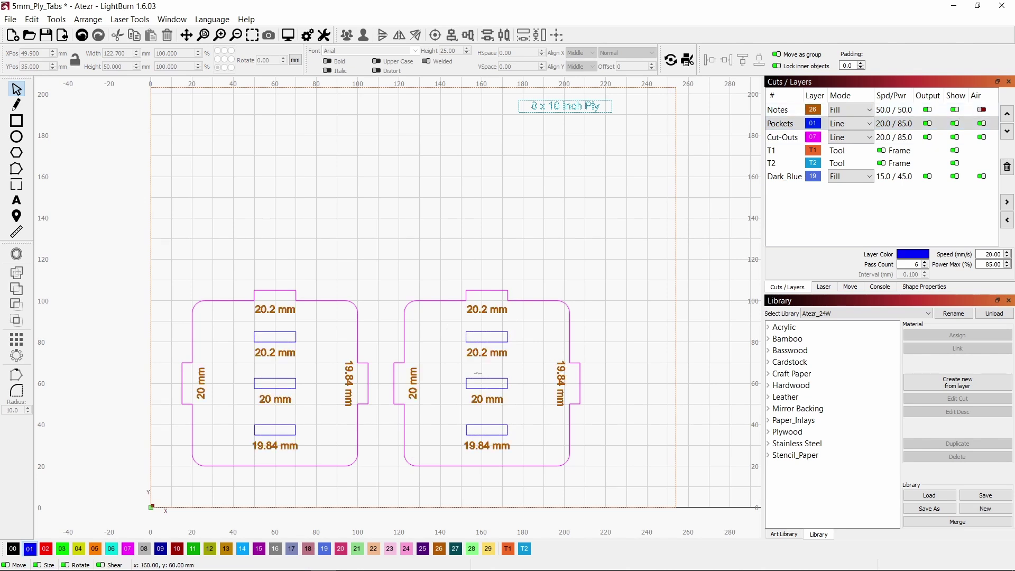
Group the left plate's parts and the right plate's parts as two separate groups.
scroll(479, 382, down, 1)
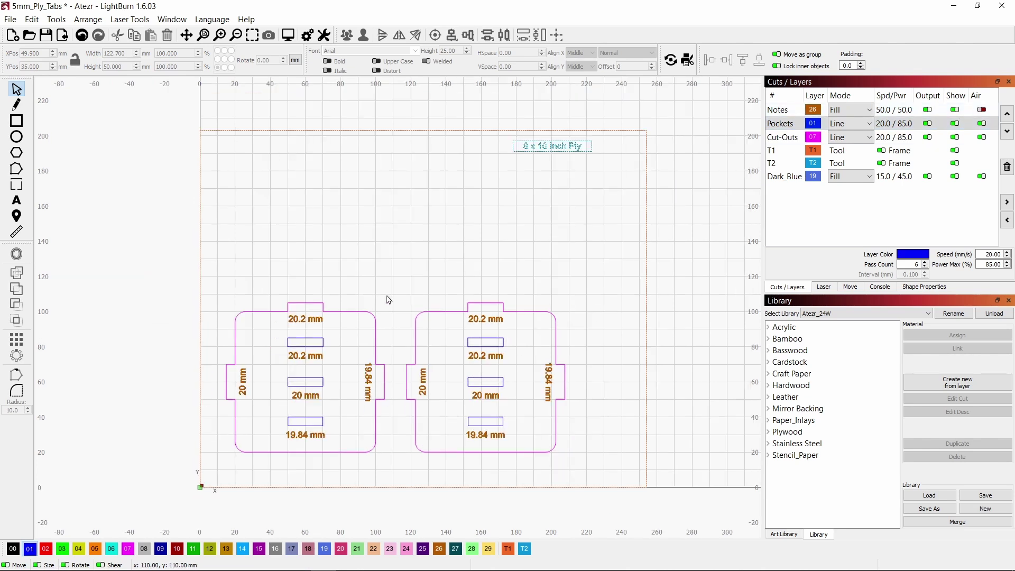
drag(389, 292, 210, 475)
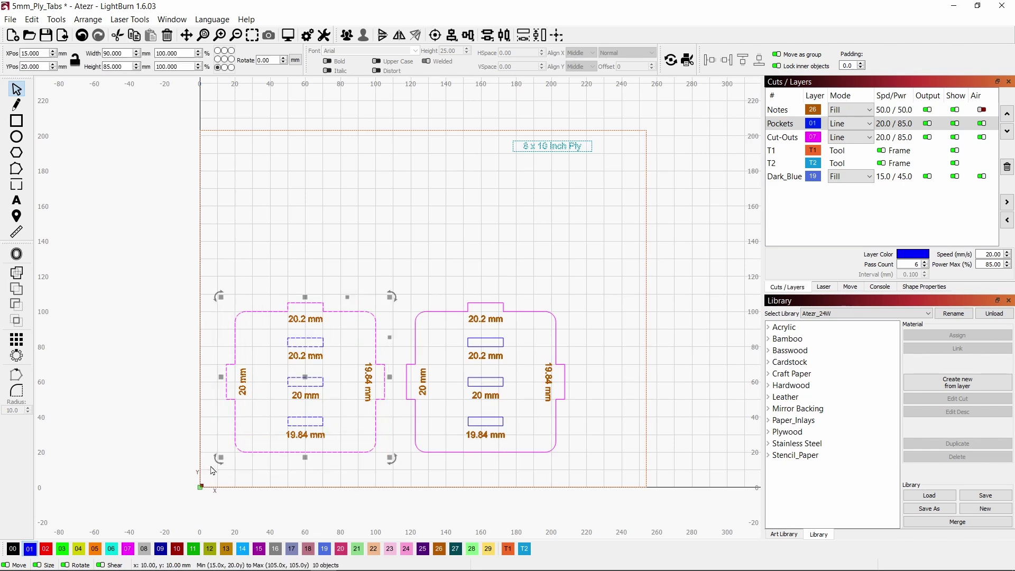
click(347, 35)
drag(575, 281, 394, 469)
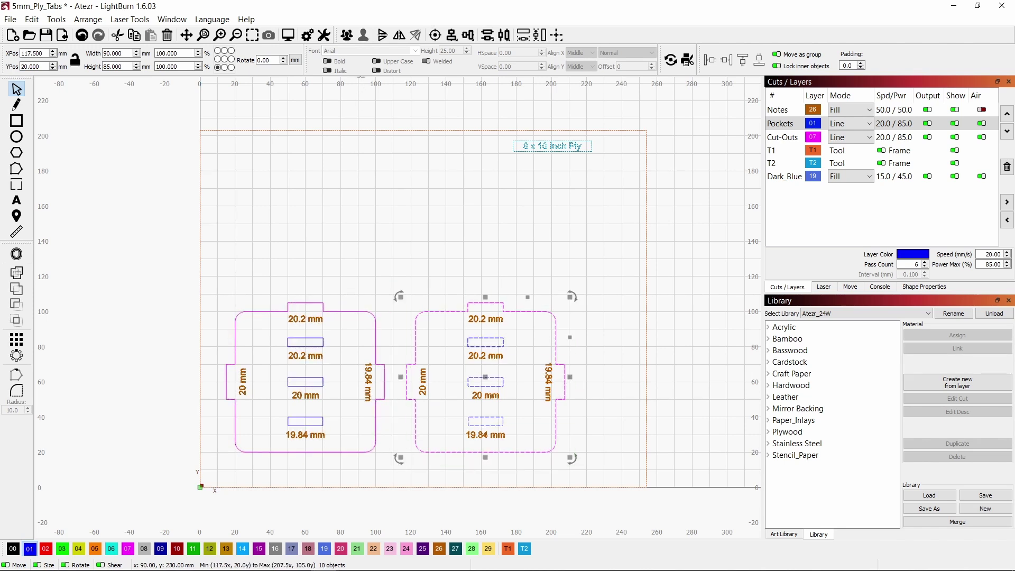
click(347, 35)
click(422, 177)
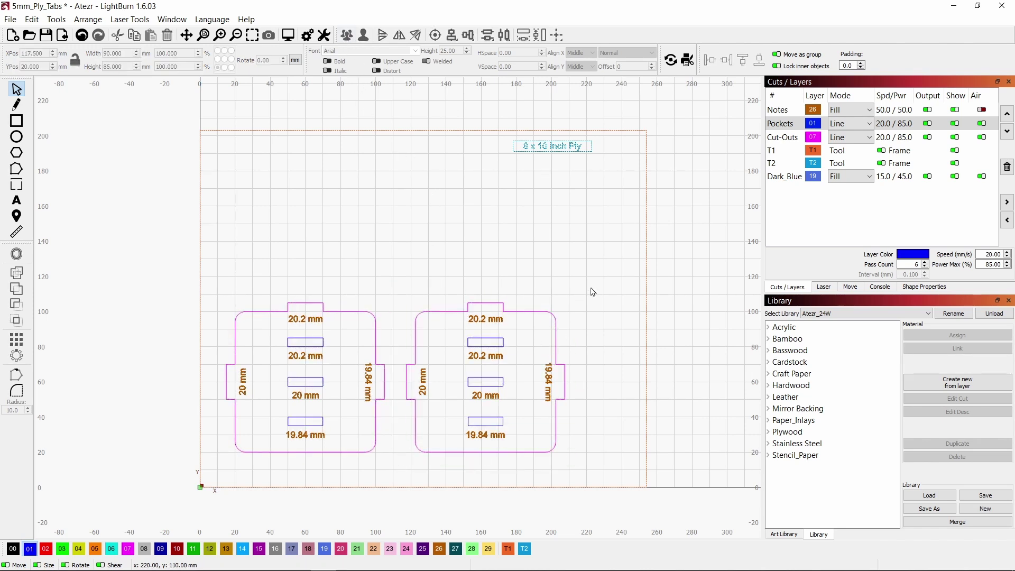
drag(598, 278, 233, 477)
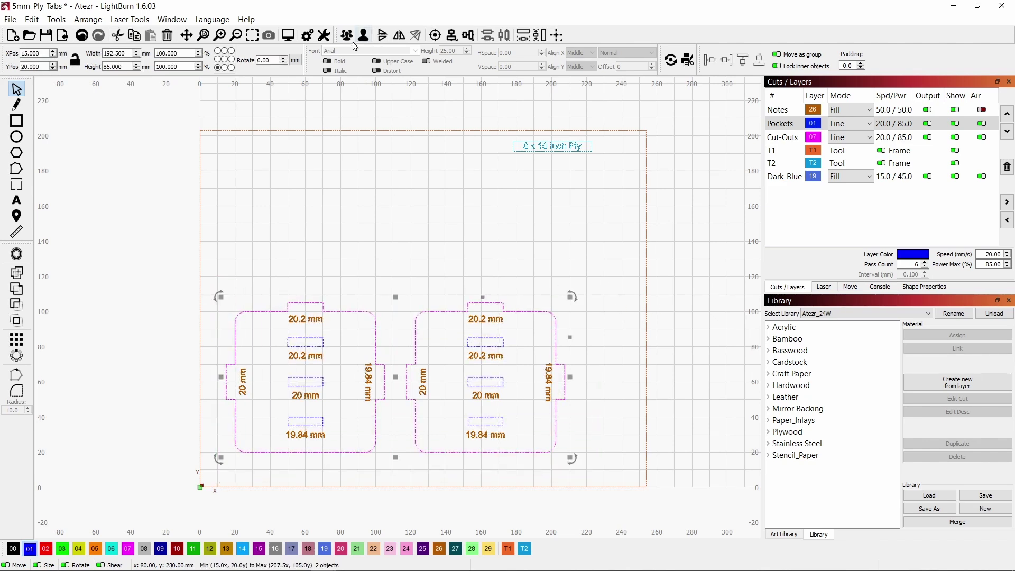
Open the Preview of both plates, start playback and raise Playback Speed to x 40.
click(287, 35)
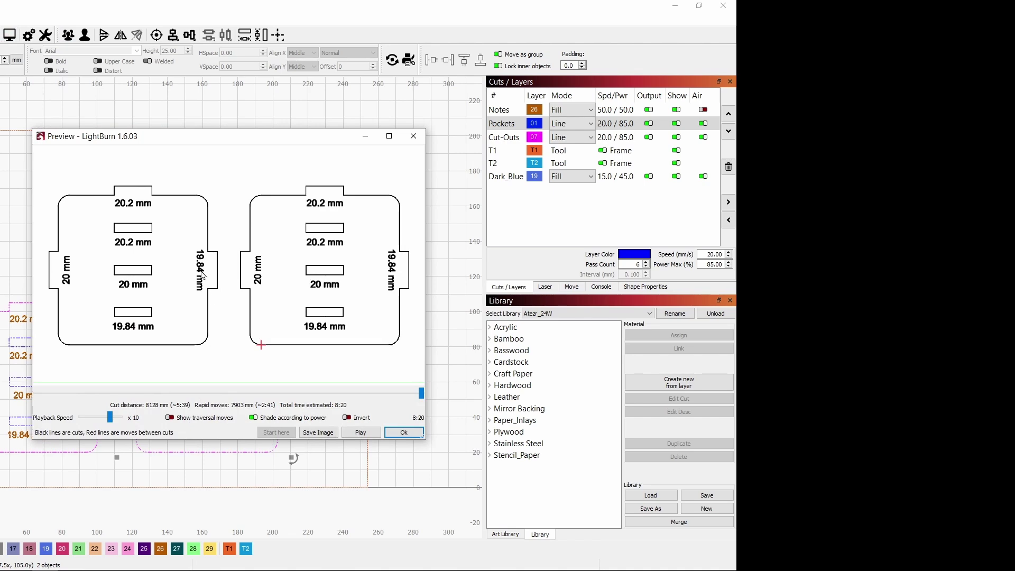
click(362, 434)
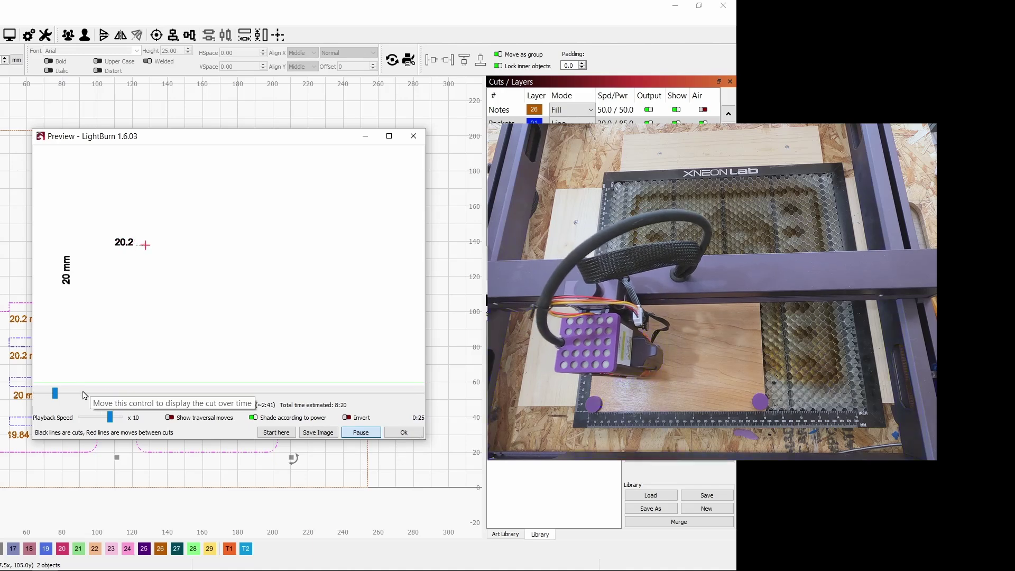
drag(111, 418, 137, 420)
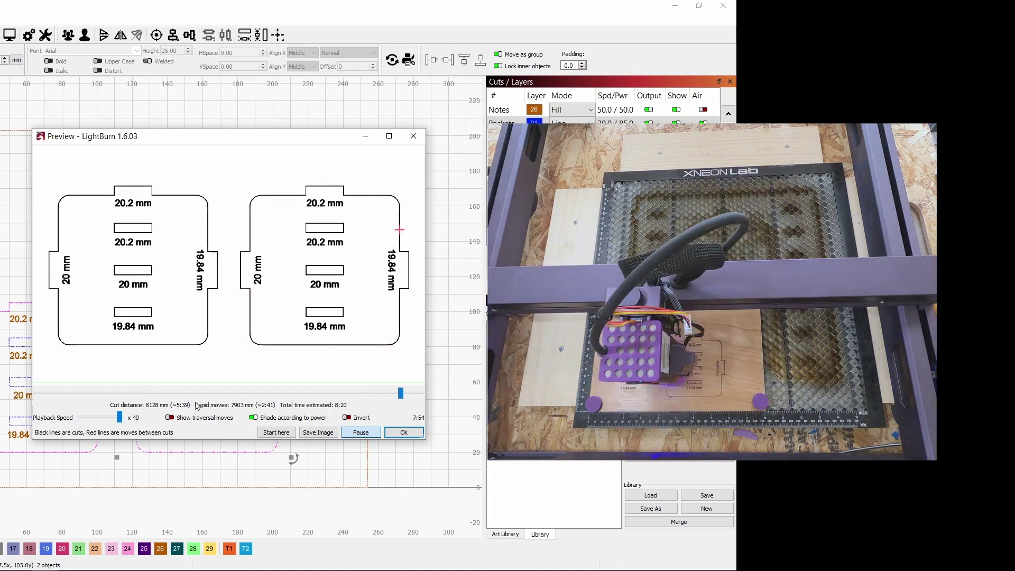
Close the cut preview with Ok.
click(404, 432)
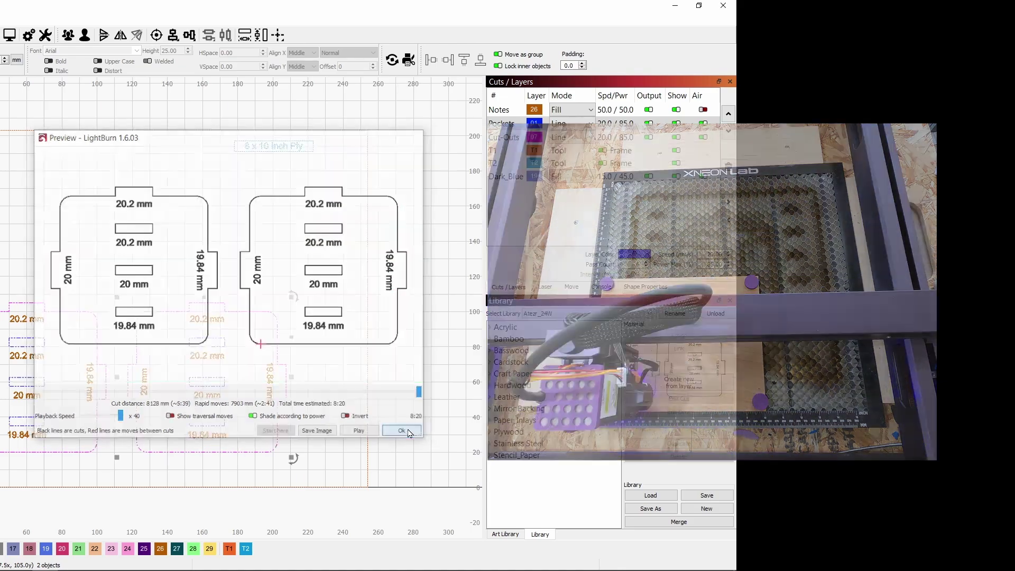